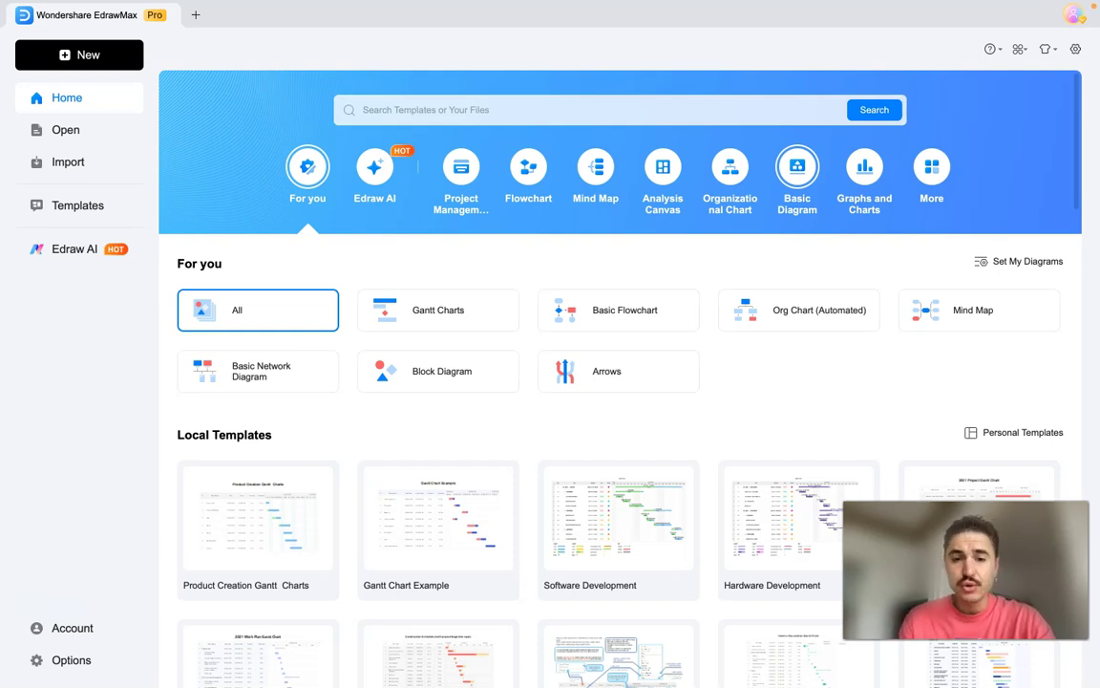
Browse the local Gantt chart, flowchart, org chart and mind map templates on the home page
scroll(478, 396, "down", 3)
scroll(479, 434, "up", 3)
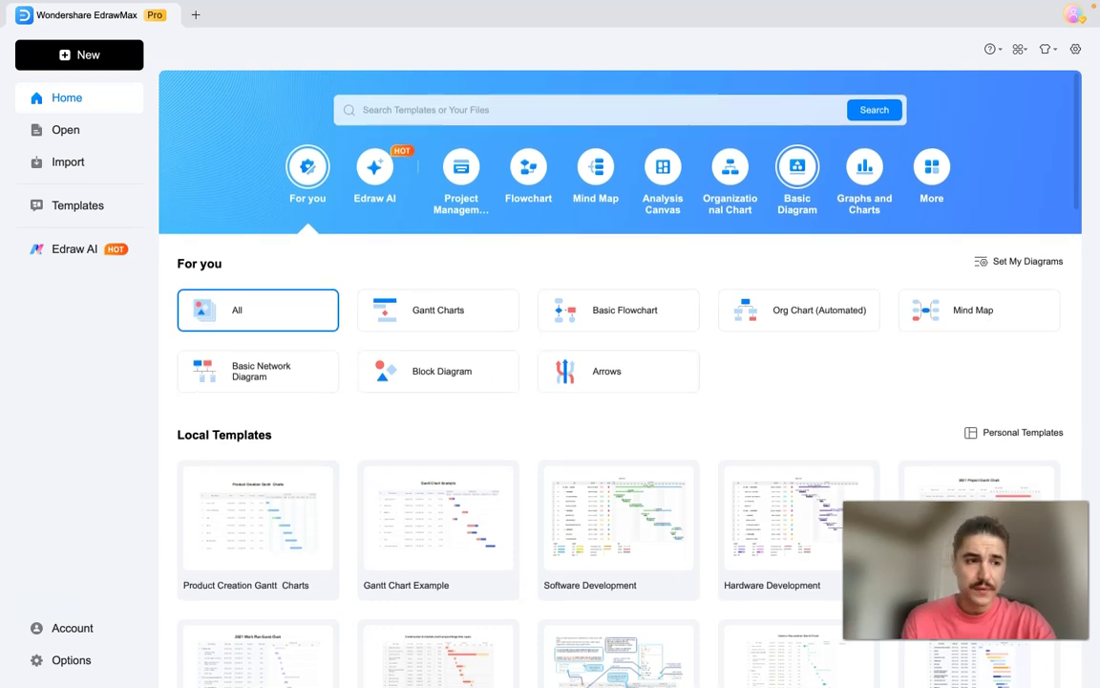
scroll(443, 422, "down", 3)
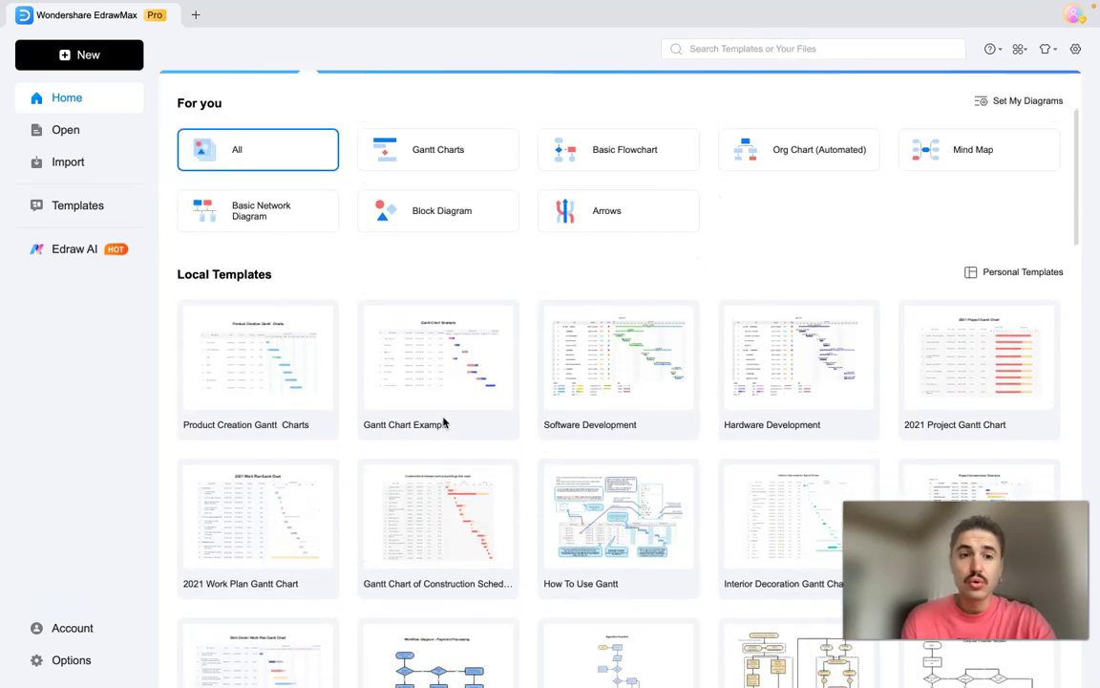
scroll(444, 422, "up", 1)
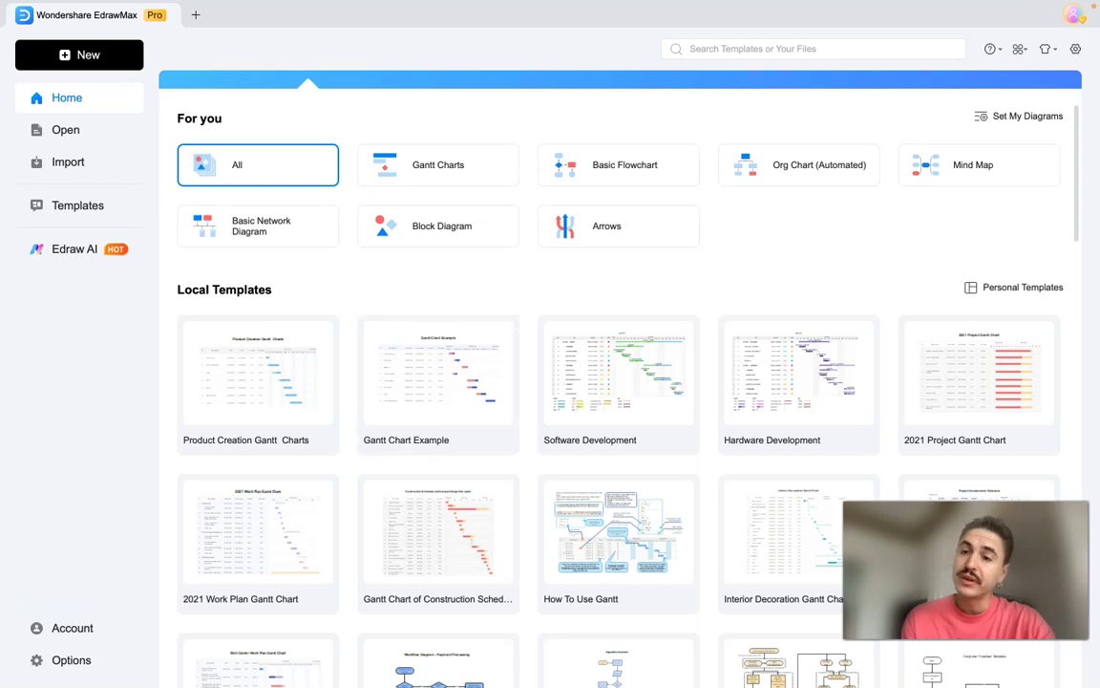
scroll(489, 304, "down", 15)
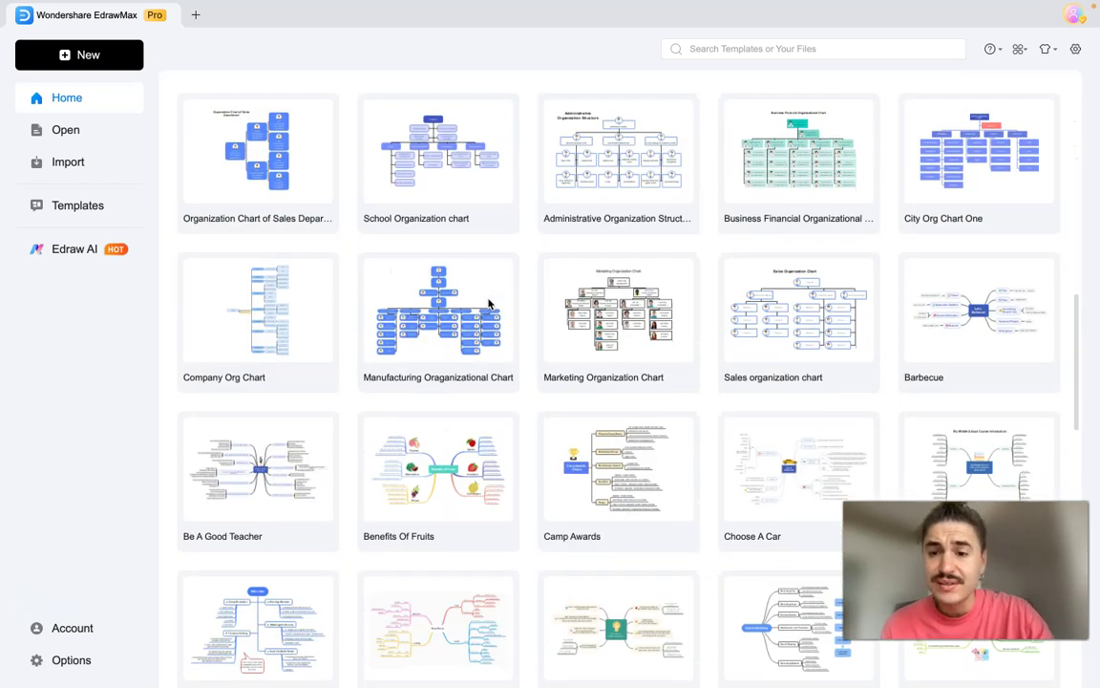
scroll(489, 304, "down", 5)
scroll(489, 304, "up", 20)
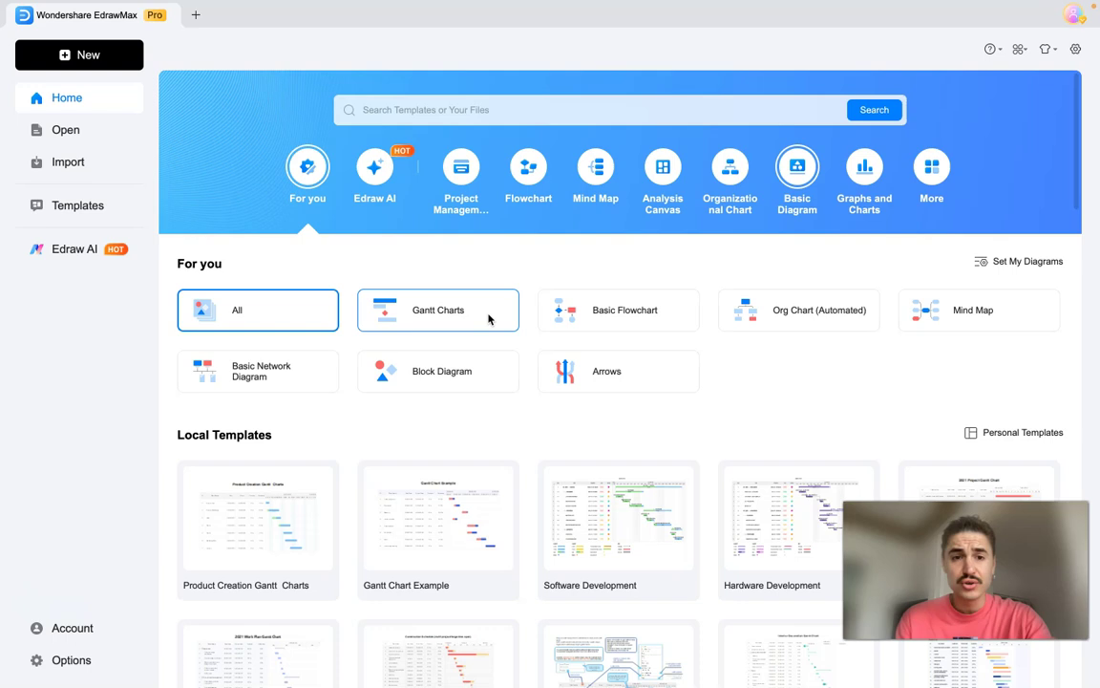
scroll(260, 423, "down", 10)
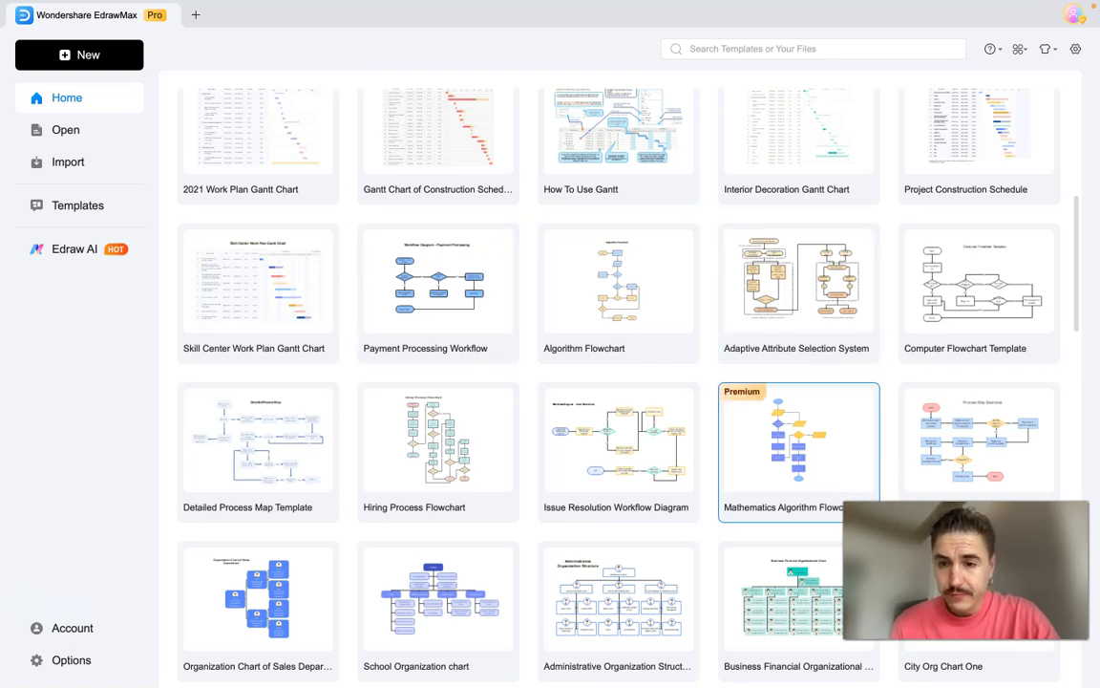
scroll(642, 478, "down", 2)
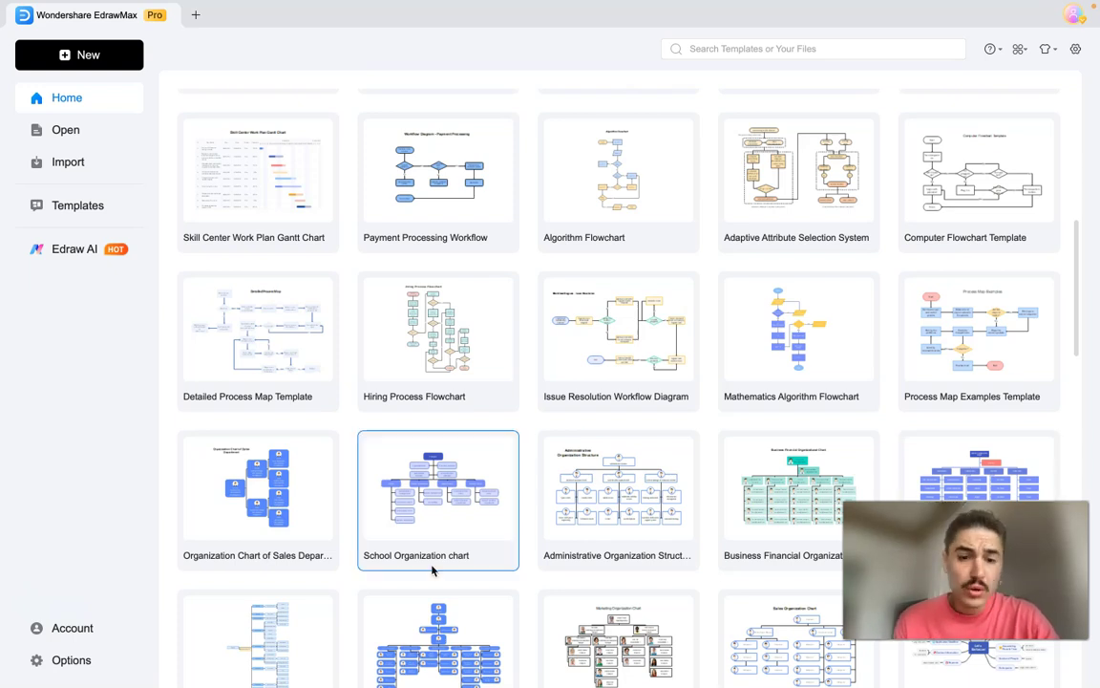
scroll(432, 570, "down", 2)
scroll(432, 570, "up", 10)
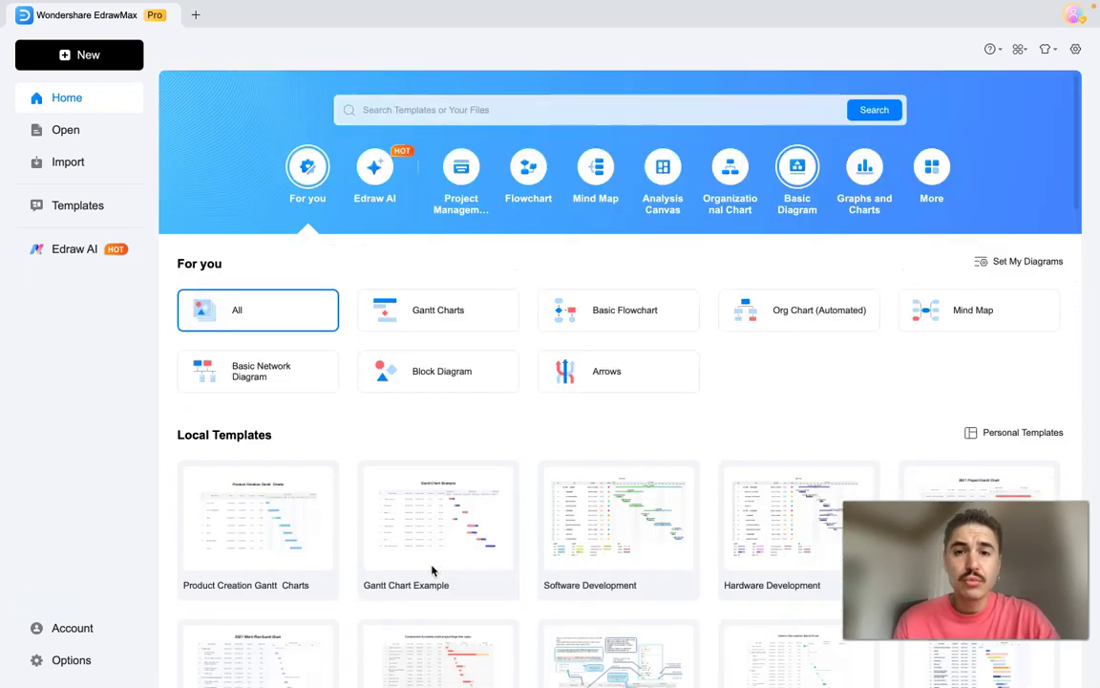
Open the AI Diagram Creator and pre-select the two-sided mind map on the second page of featured templates
left_click(931, 167)
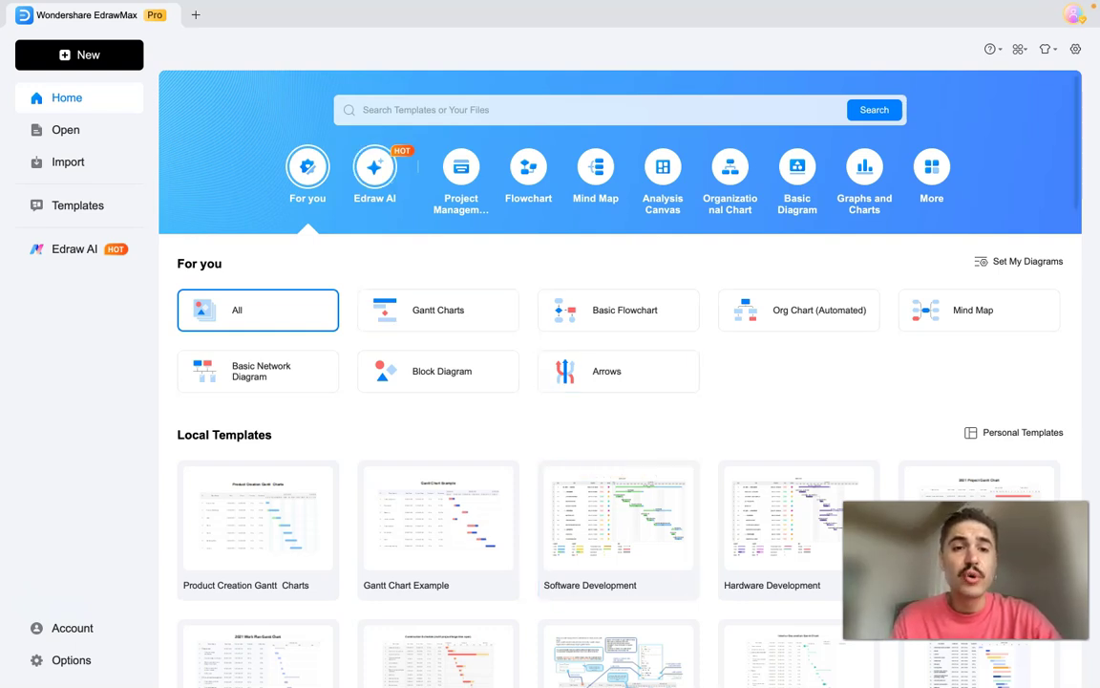
left_click(381, 169)
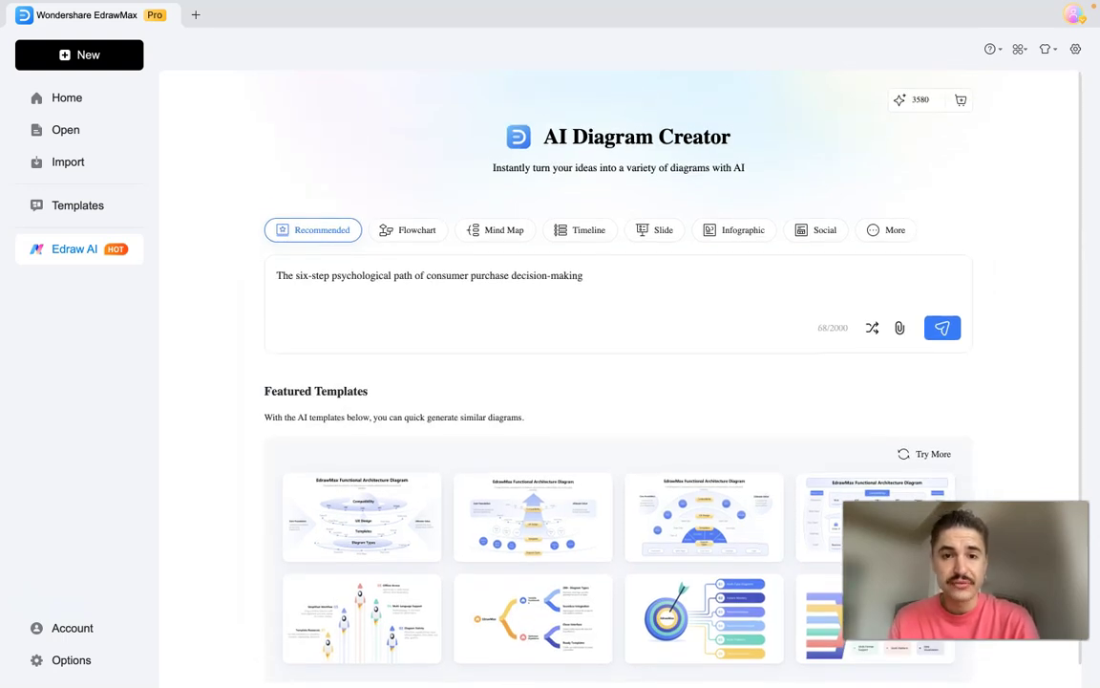
triple_click(457, 270)
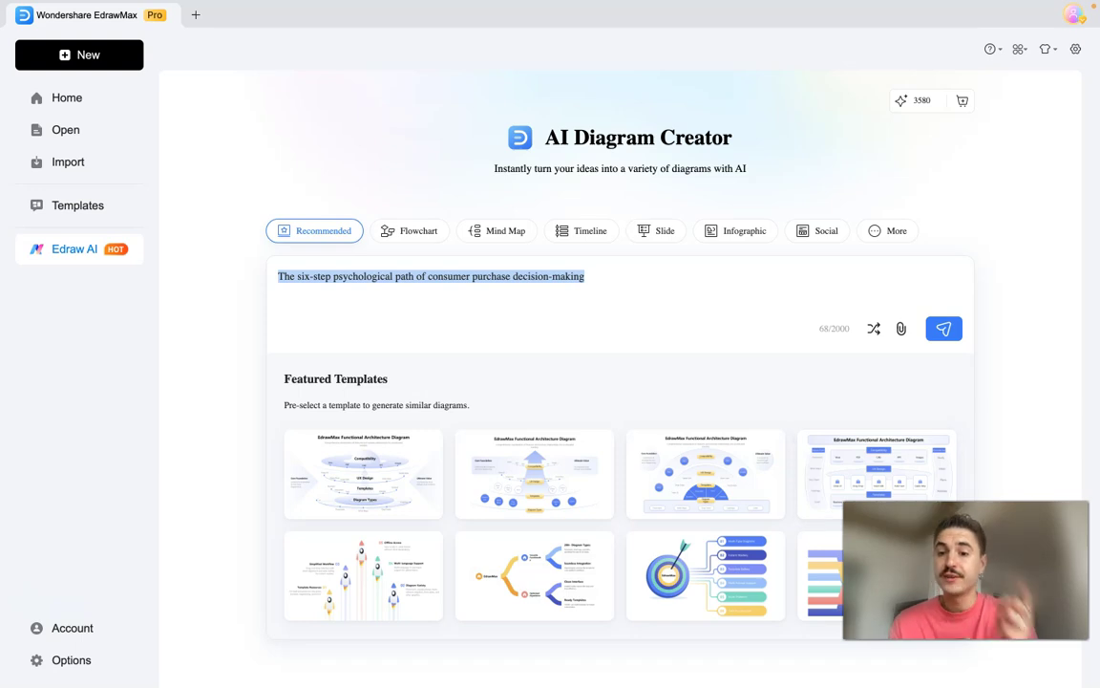
left_click(956, 524)
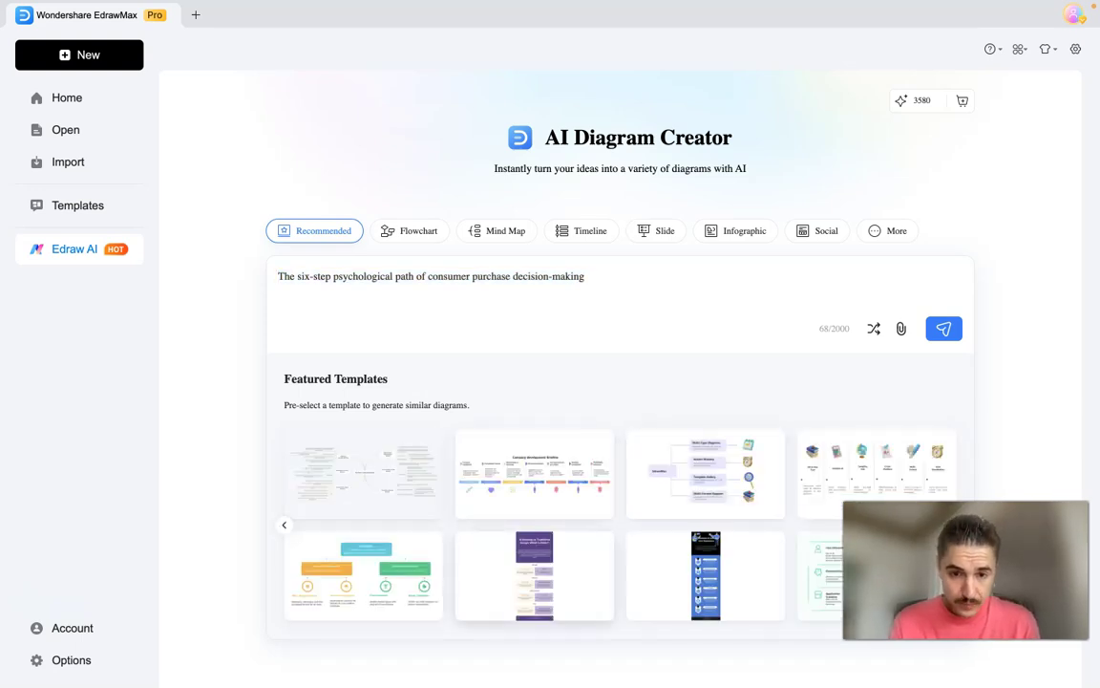
left_click(369, 469)
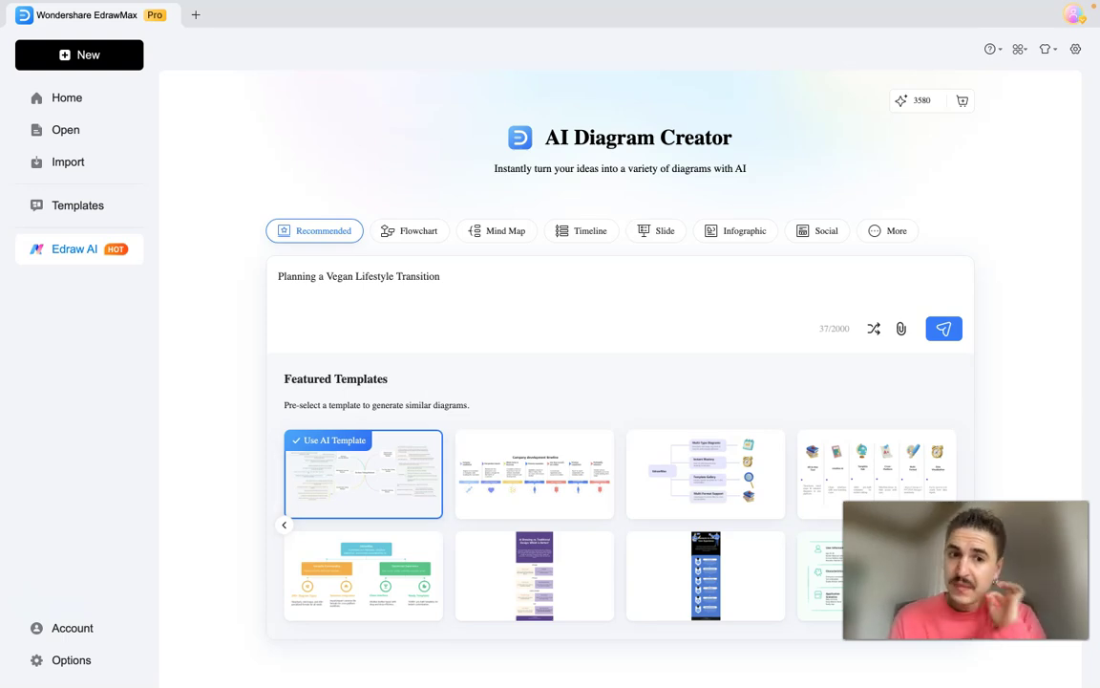
Replace the sample prompt with "generate a content plan for a start in TikTok vlogging" and generate the diagram
double_click(341, 289)
triple_click(341, 288)
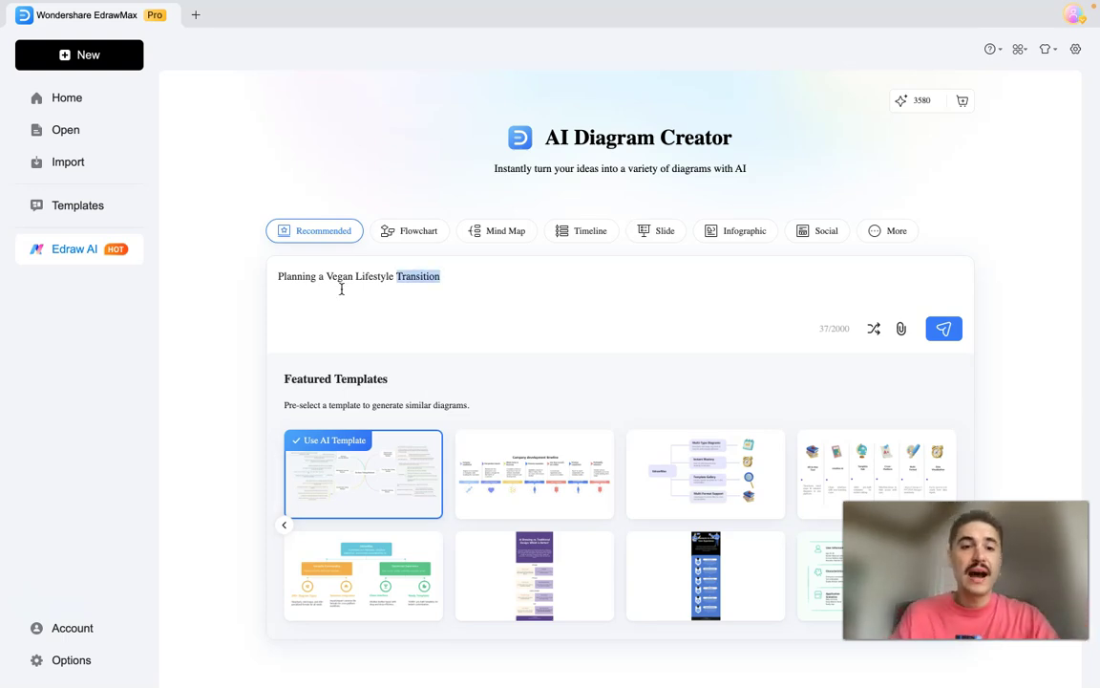
type("plan a")
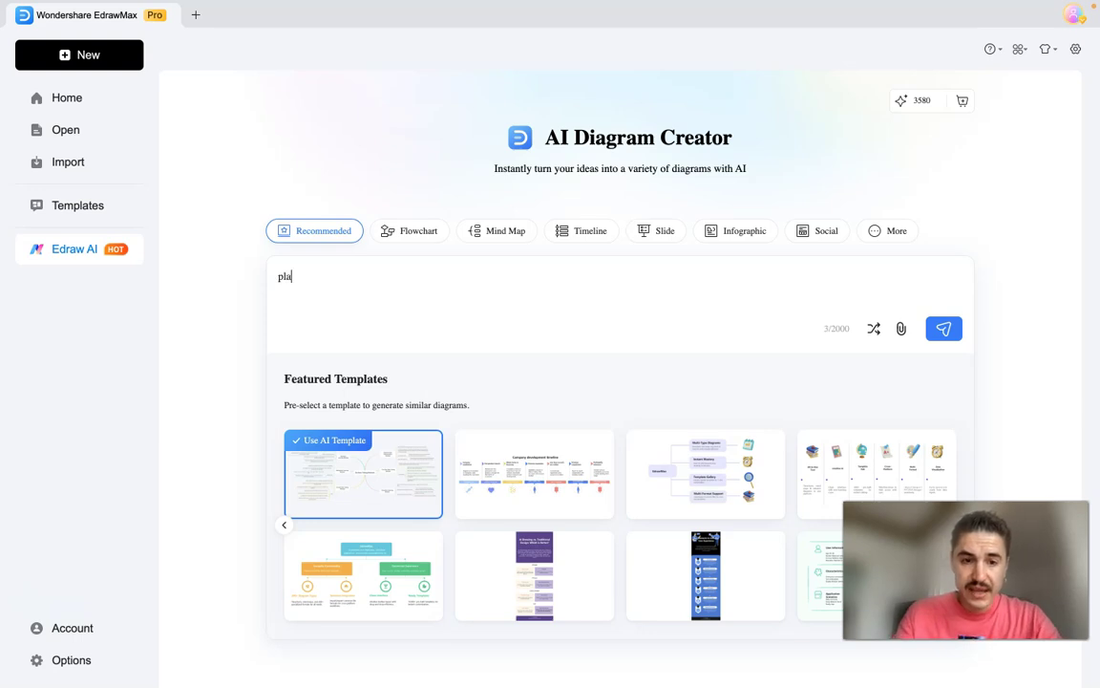
key("BackSpace")
key("BackSpace")
key("BackSpace")
key("BackSpace")
key("BackSpace")
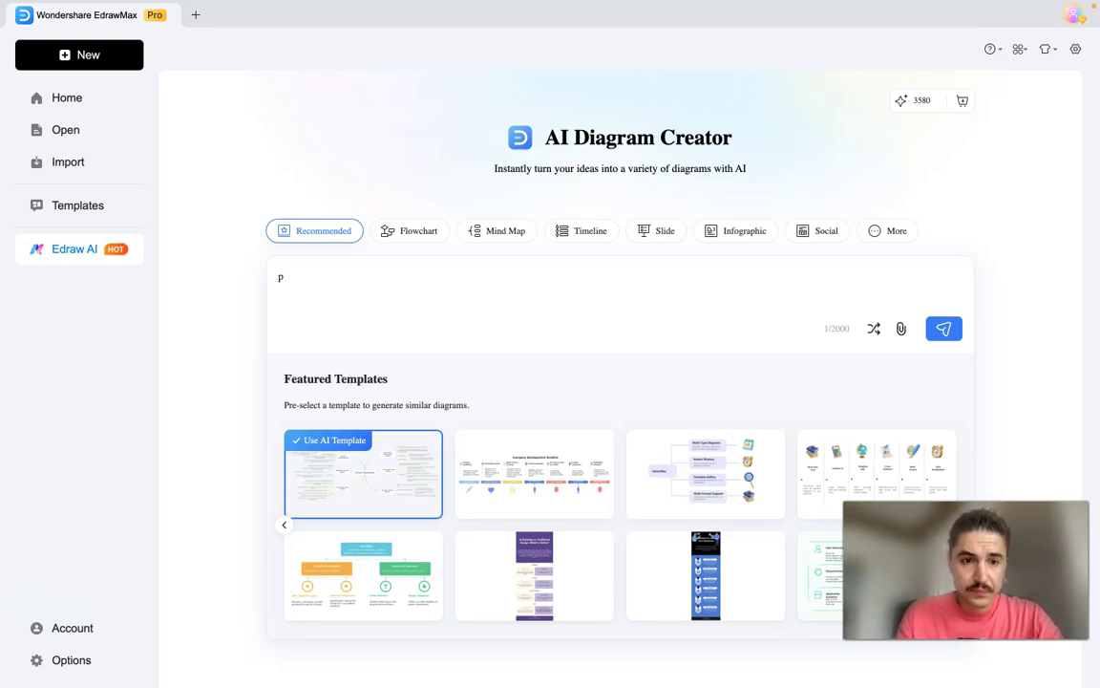
type("genera")
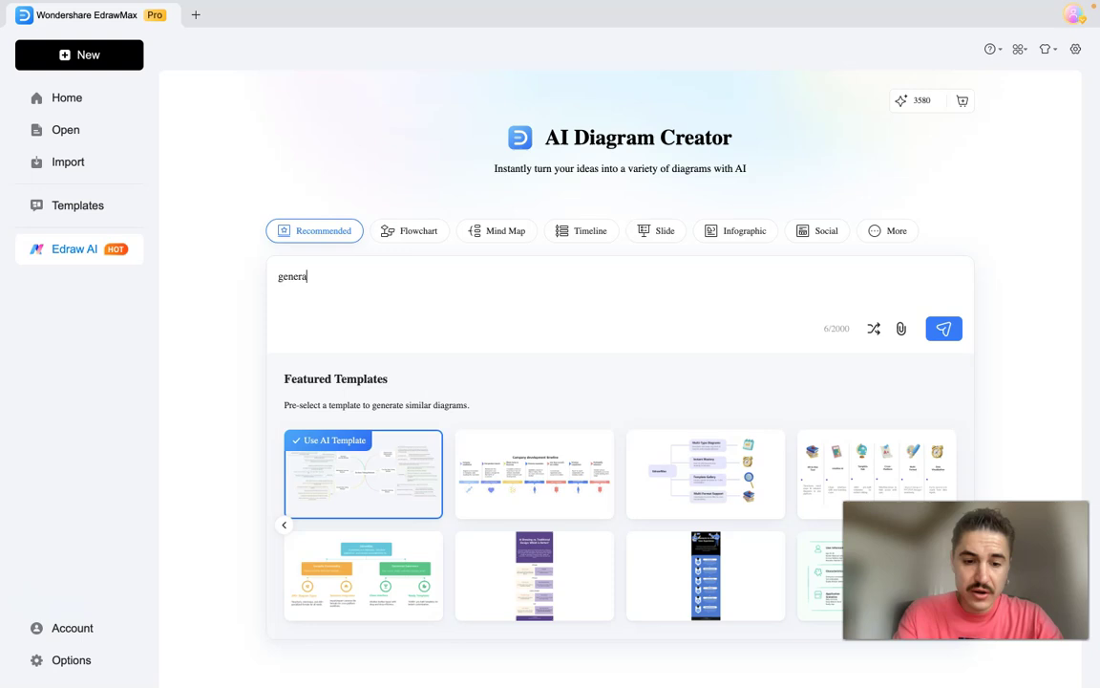
type("te a con")
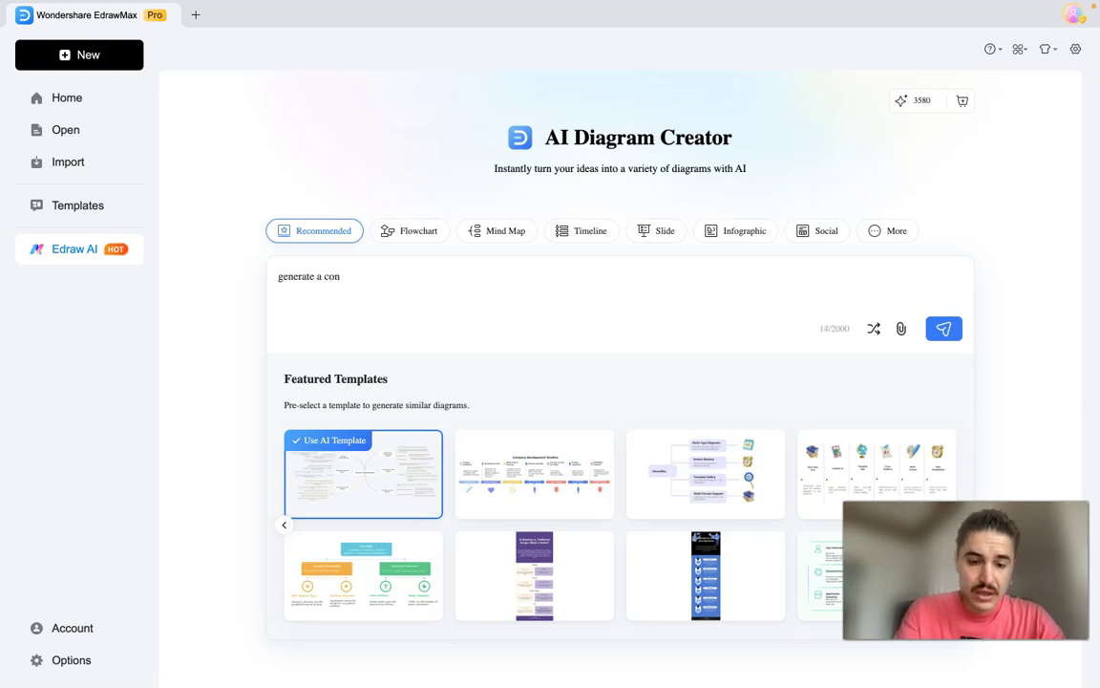
type("tent pan ")
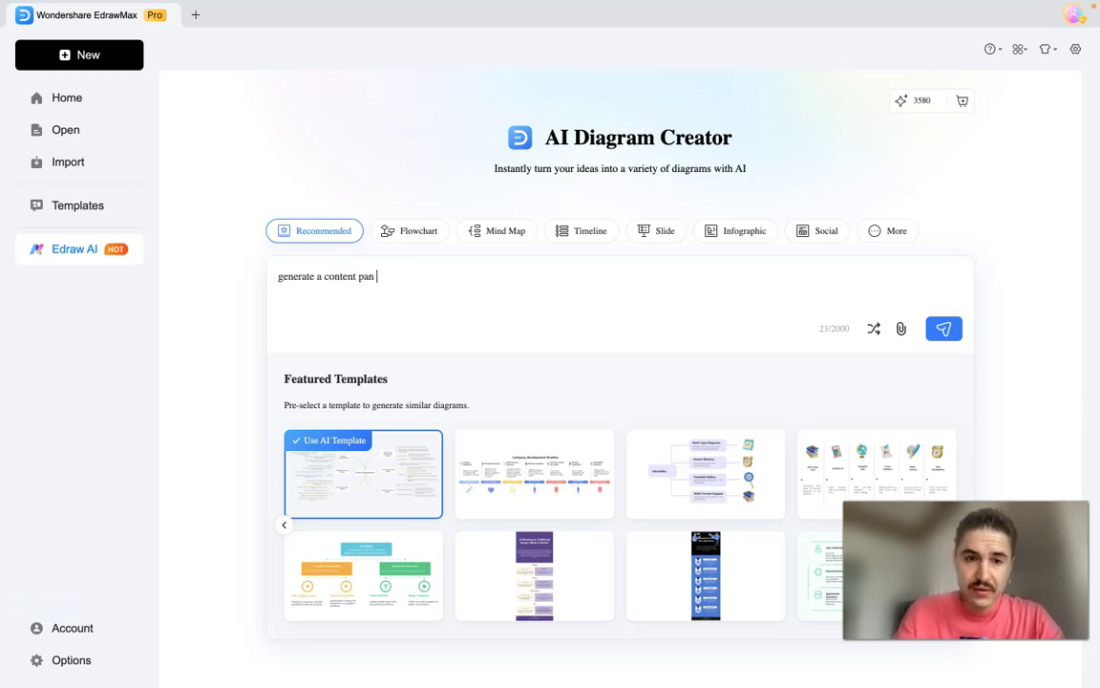
type("flan")
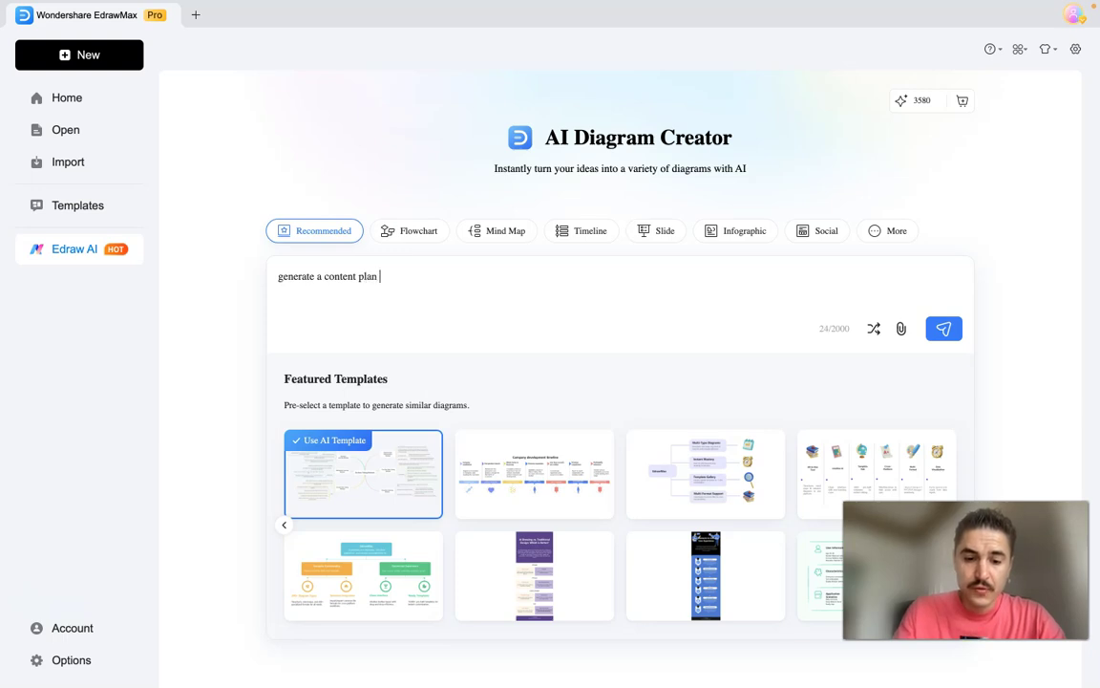
type(" d")
key("BackSpace")
type("for a")
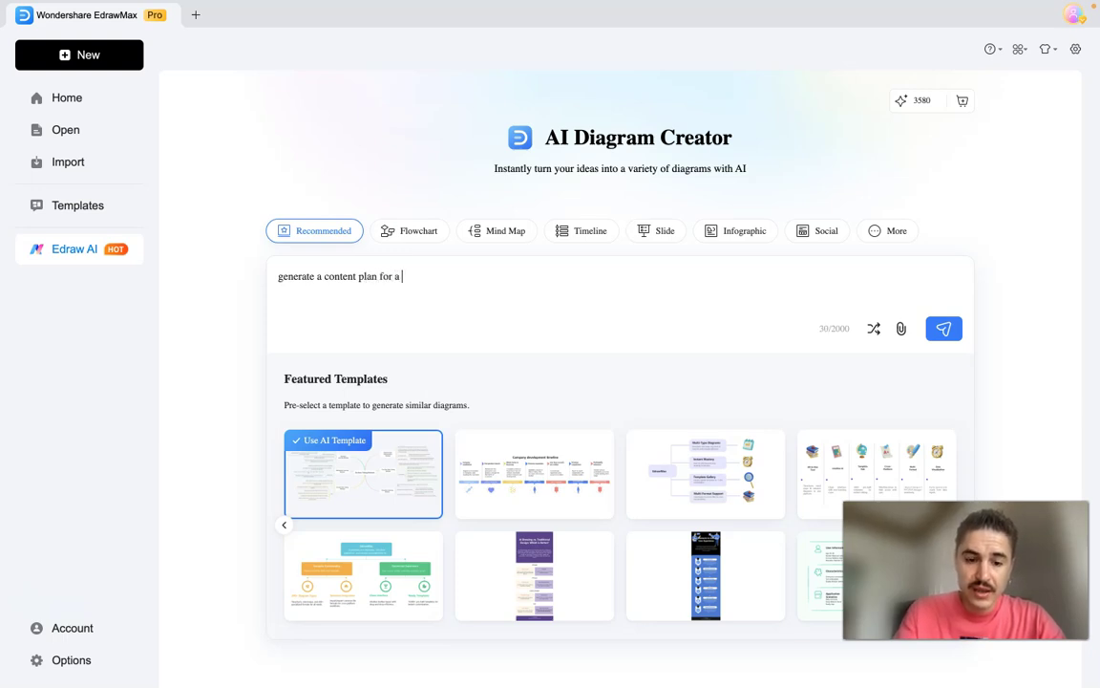
type(" start in")
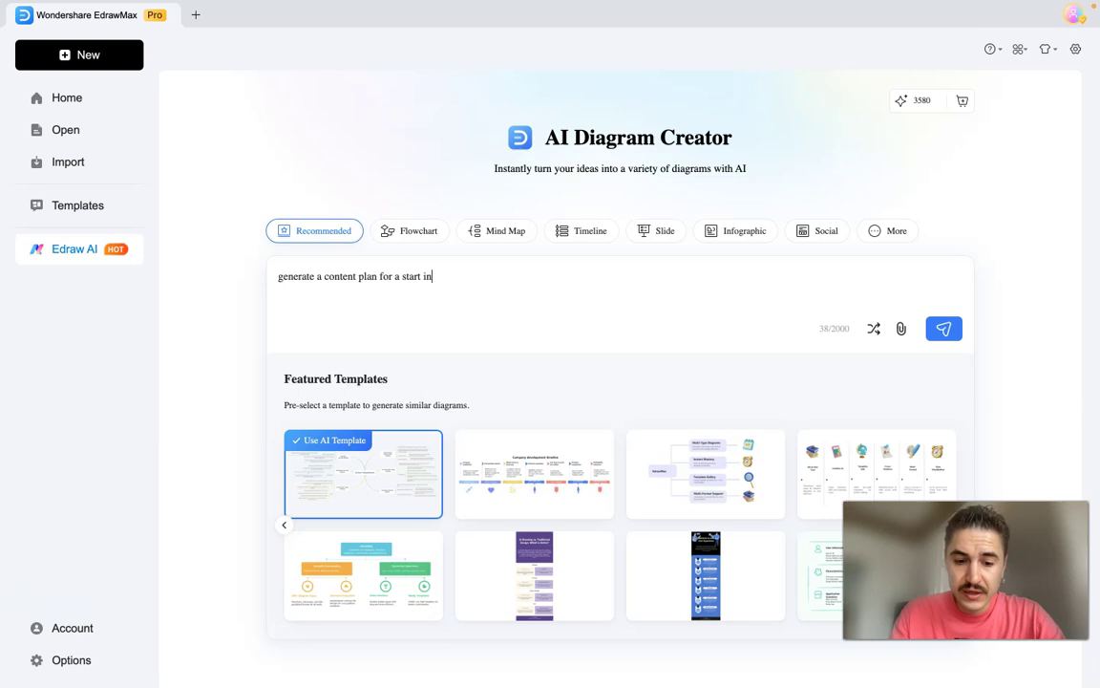
type(" TikTo")
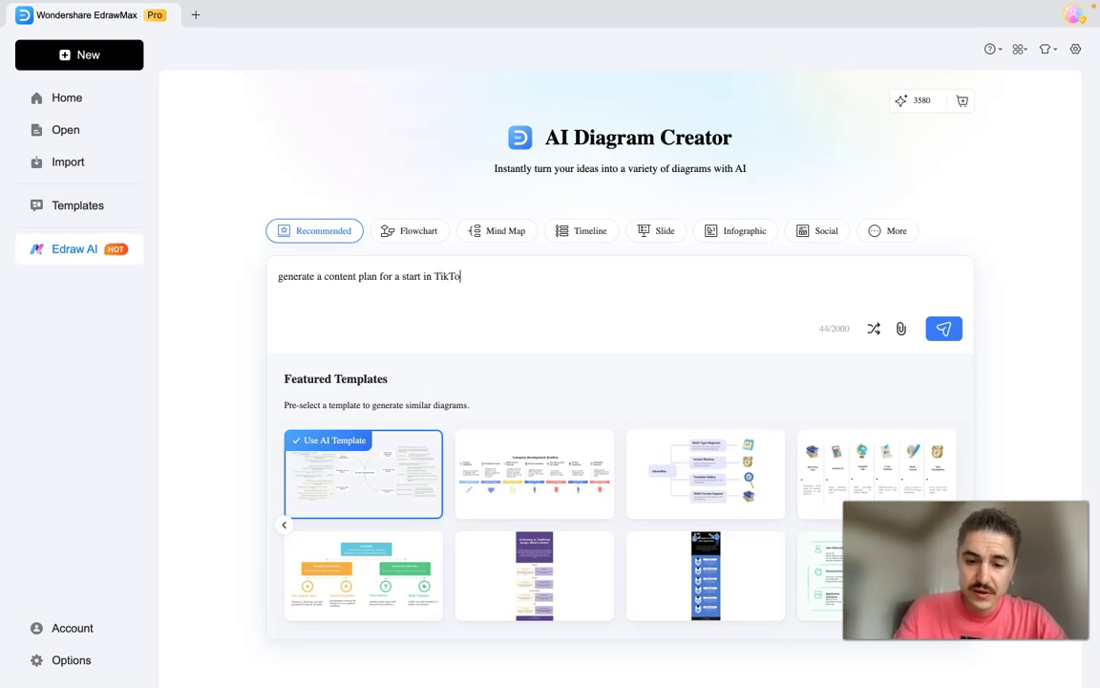
type("k vloggin g")
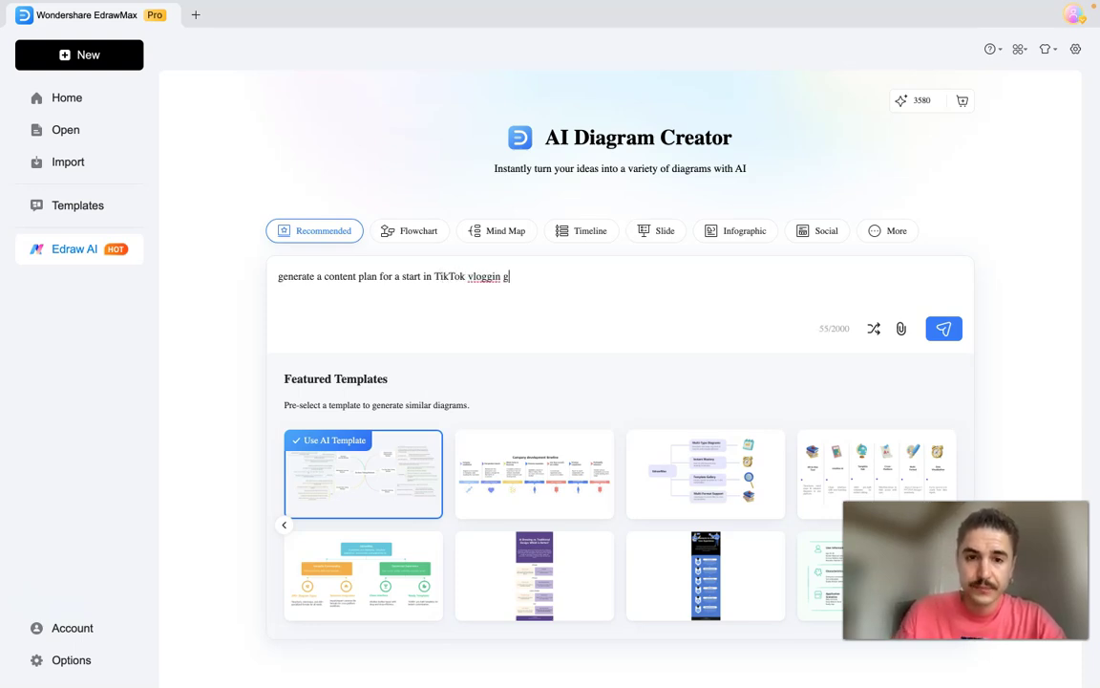
key("BackSpace")
key("BackSpace")
type("g")
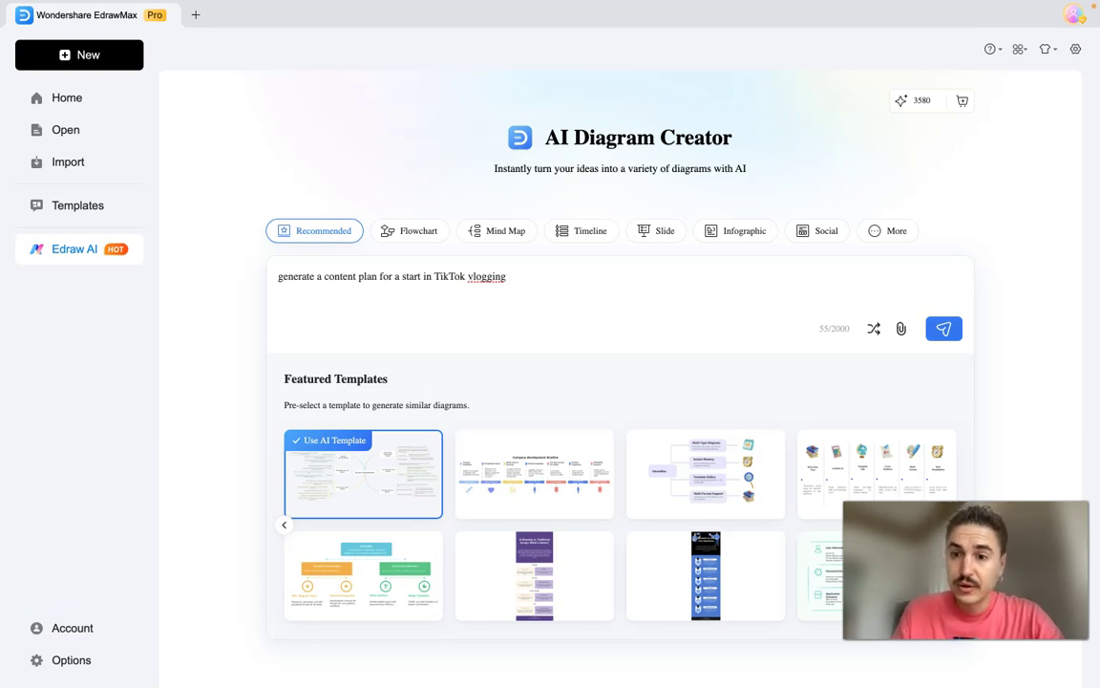
key("Return")
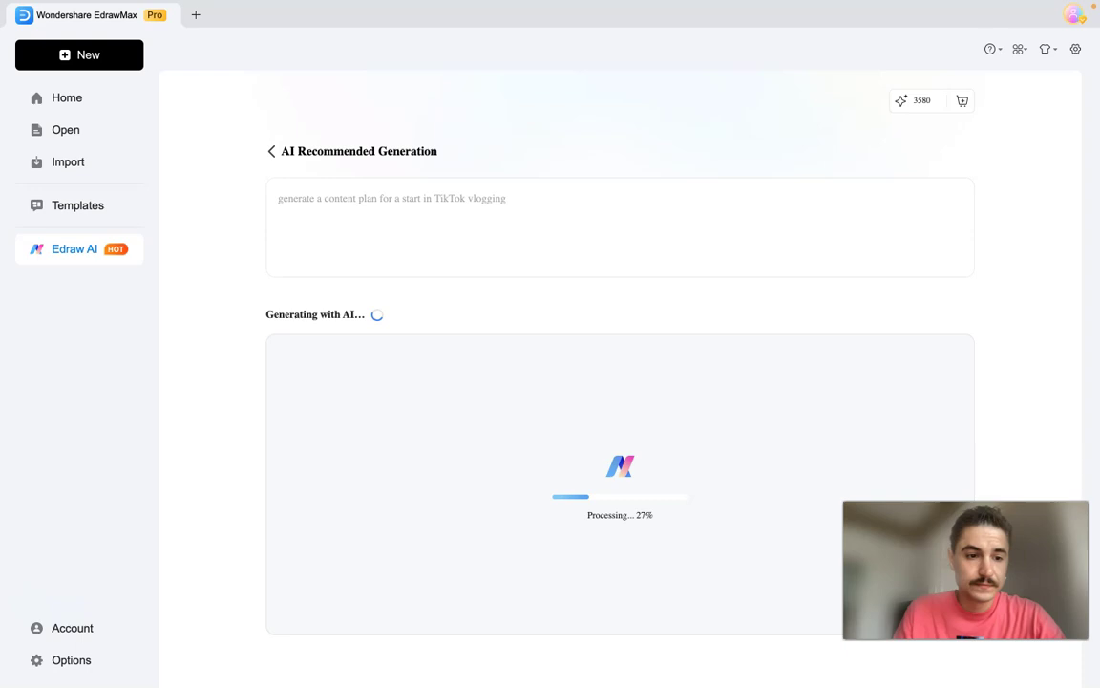
Examine the branches of the generated TikTok vlogging content plan, enlarging the niche, audience and content pillars sections
scroll(304, 450, "down", 5)
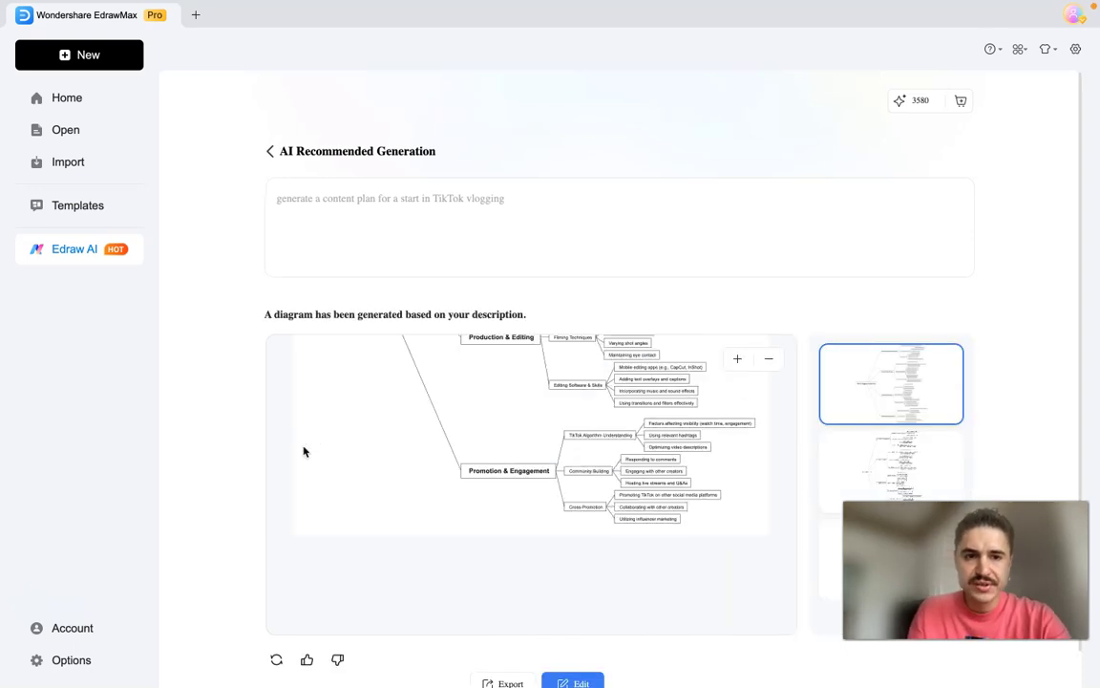
scroll(305, 450, "up", 4)
scroll(305, 450, "down", 3)
scroll(303, 452, "up", 2)
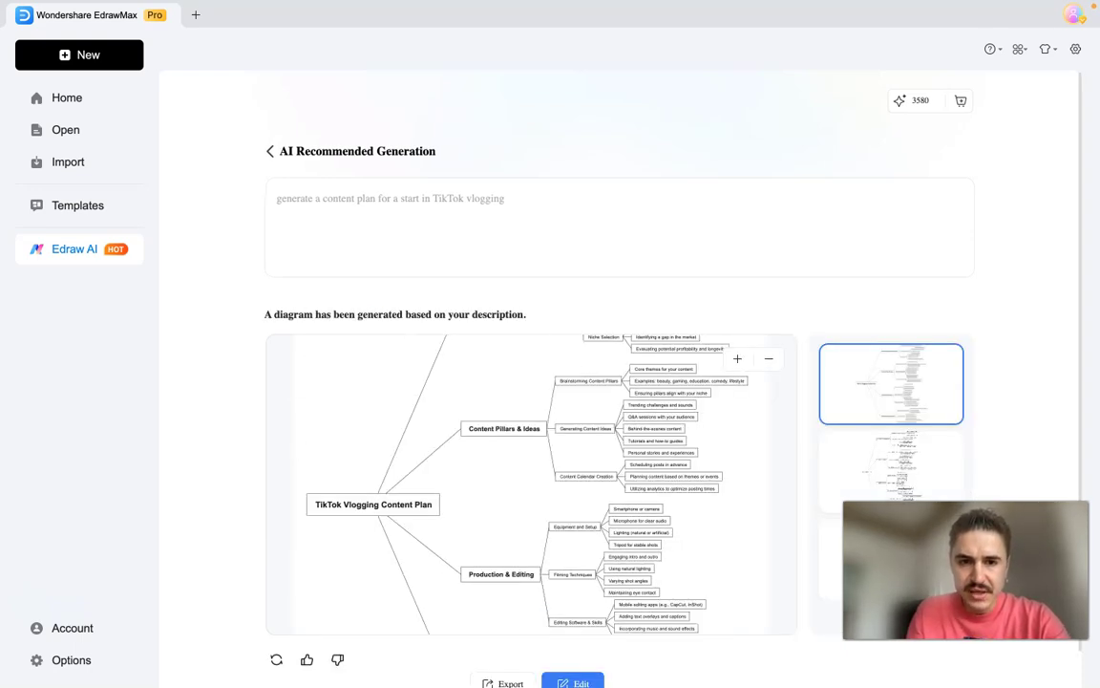
scroll(618, 382, "down", 2)
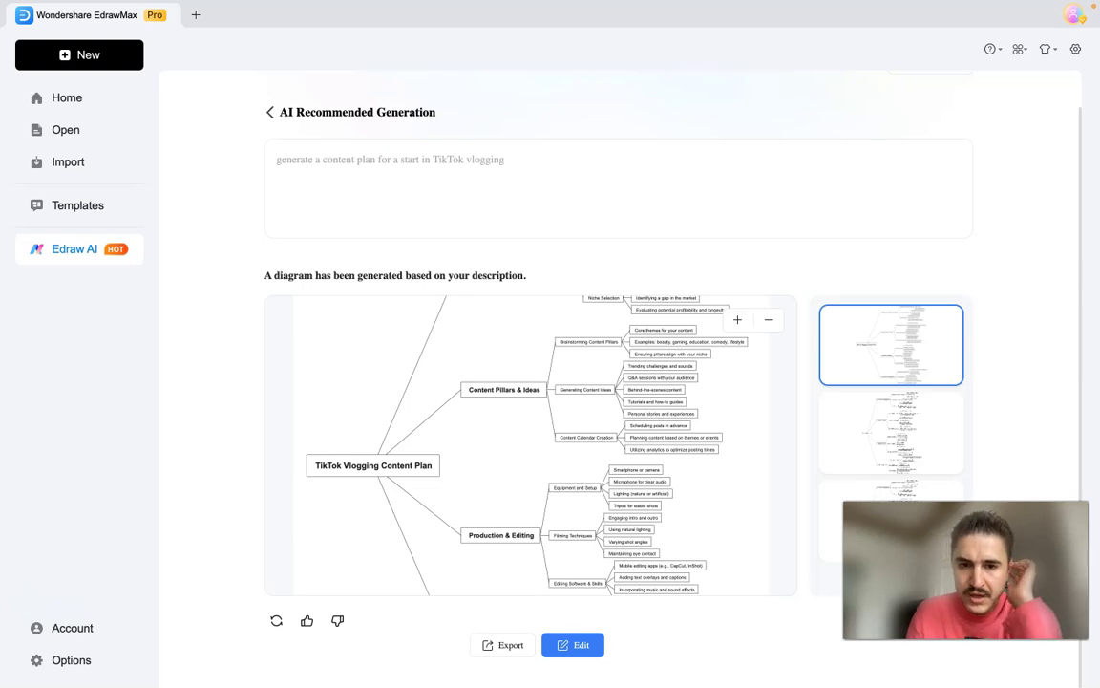
scroll(504, 417, "down", 8)
scroll(504, 418, "up", 10)
scroll(502, 417, "down", 2)
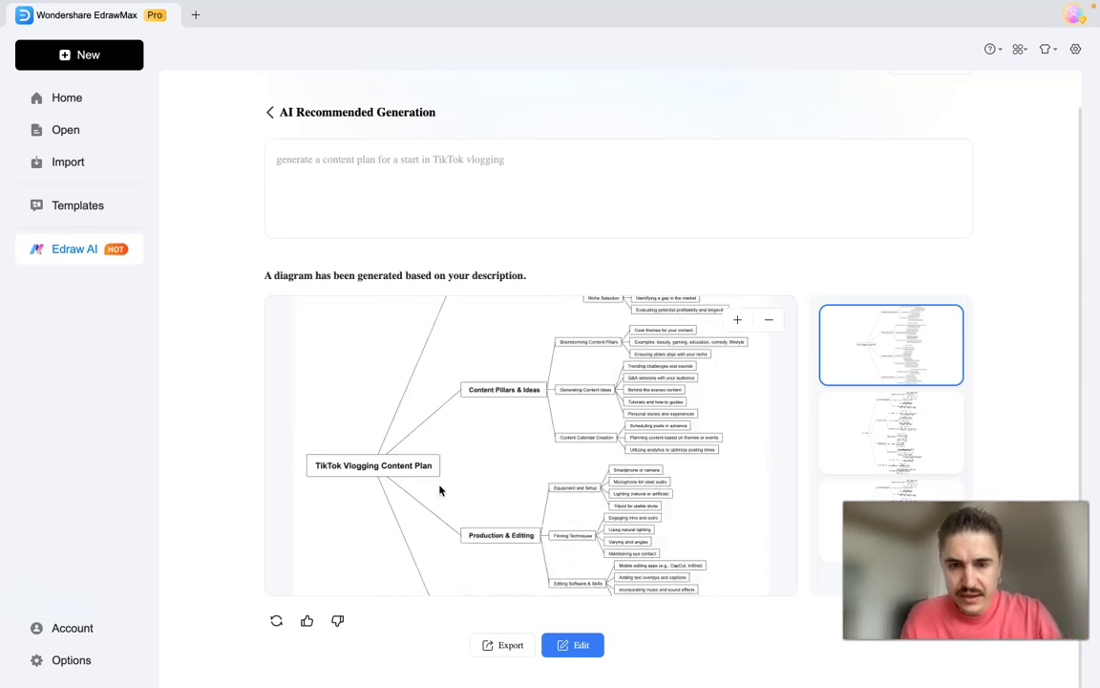
scroll(440, 490, "down", 2)
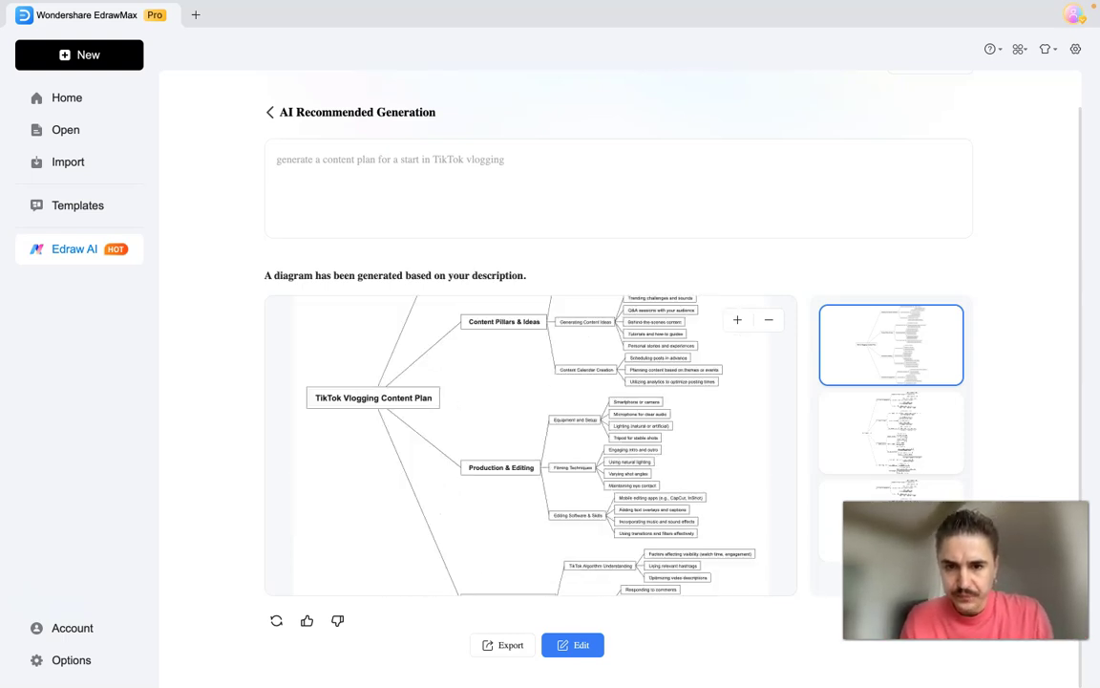
scroll(440, 513, "up", 3)
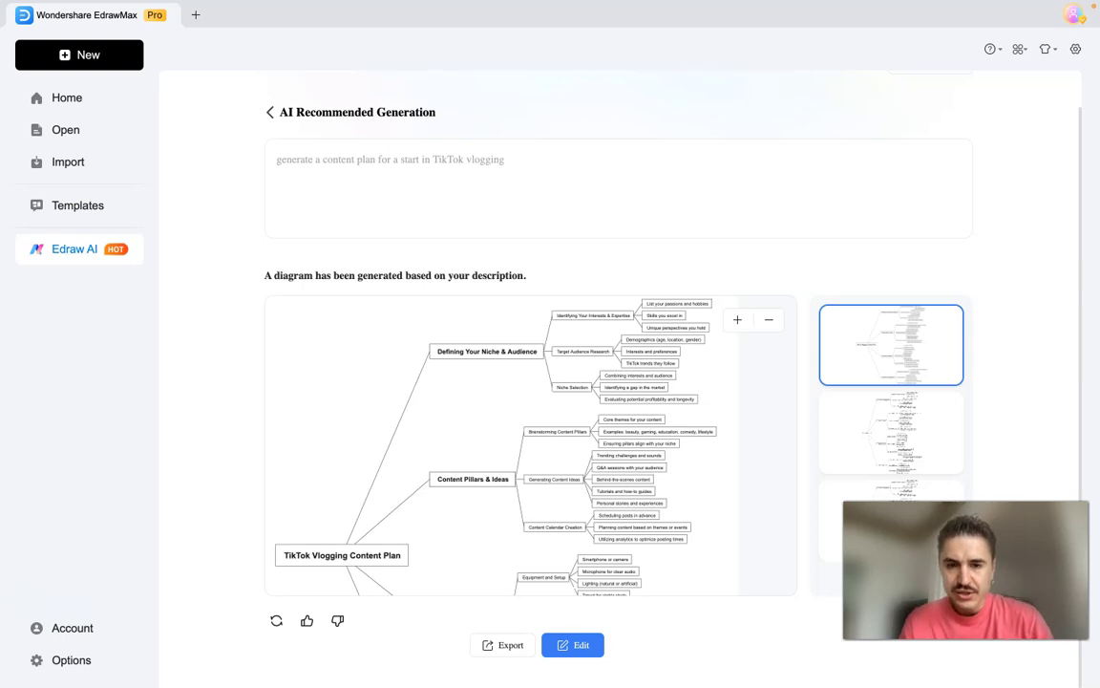
scroll(530, 445, "right", 1)
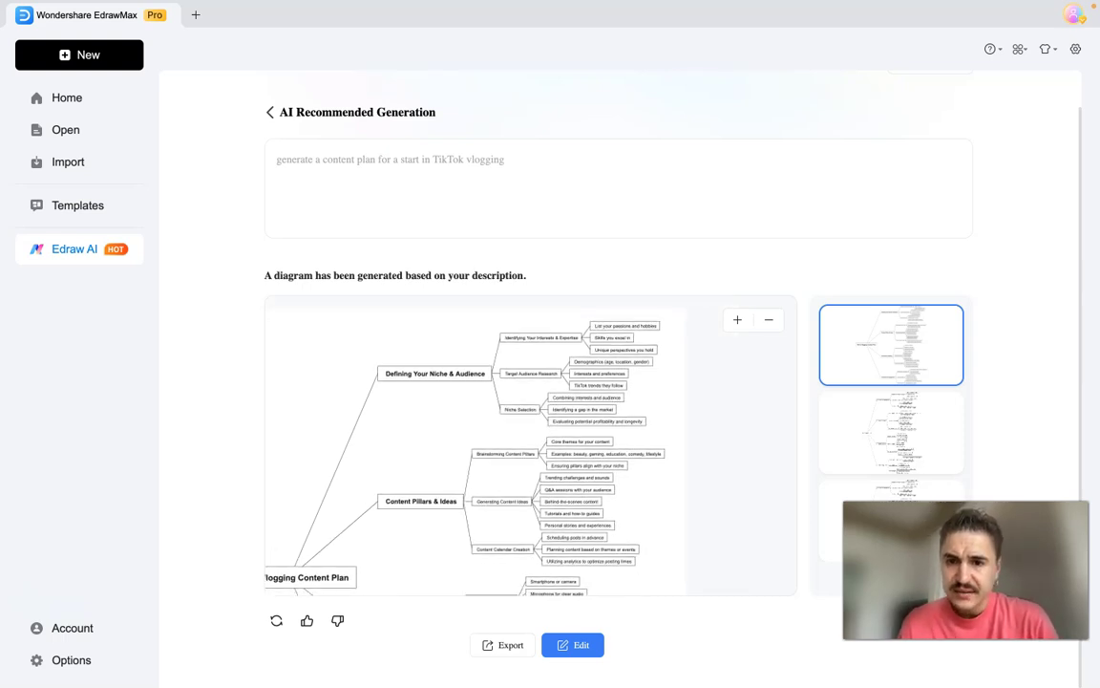
left_click(737, 319)
scroll(530, 445, "up", 1)
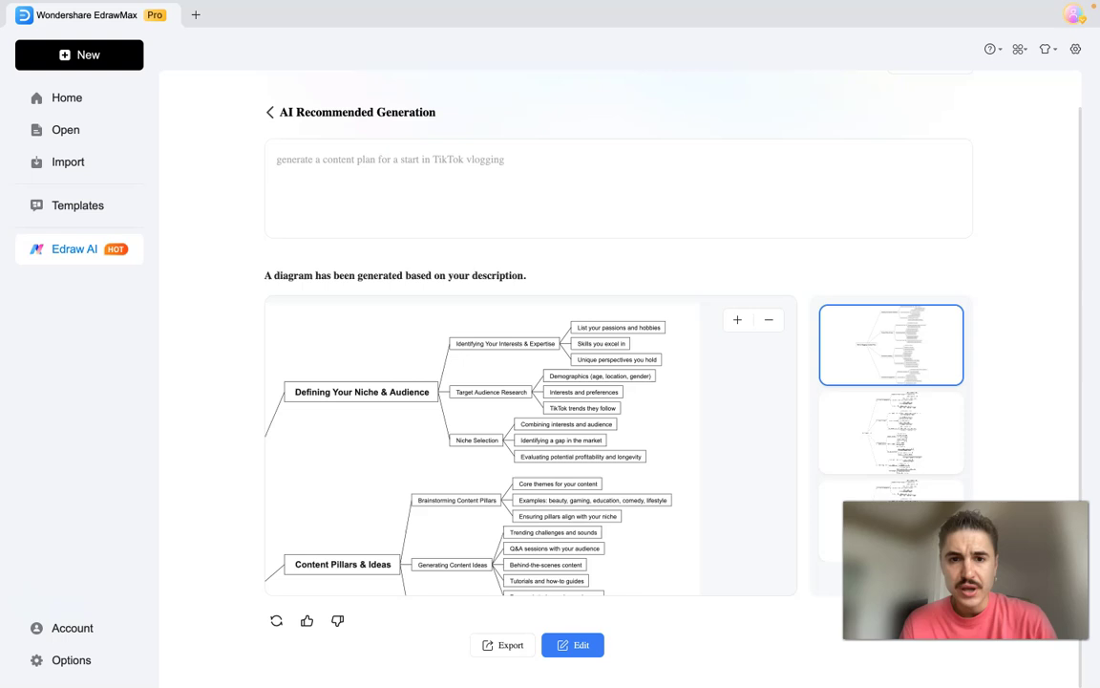
key("XF86MonBrightnessUp")
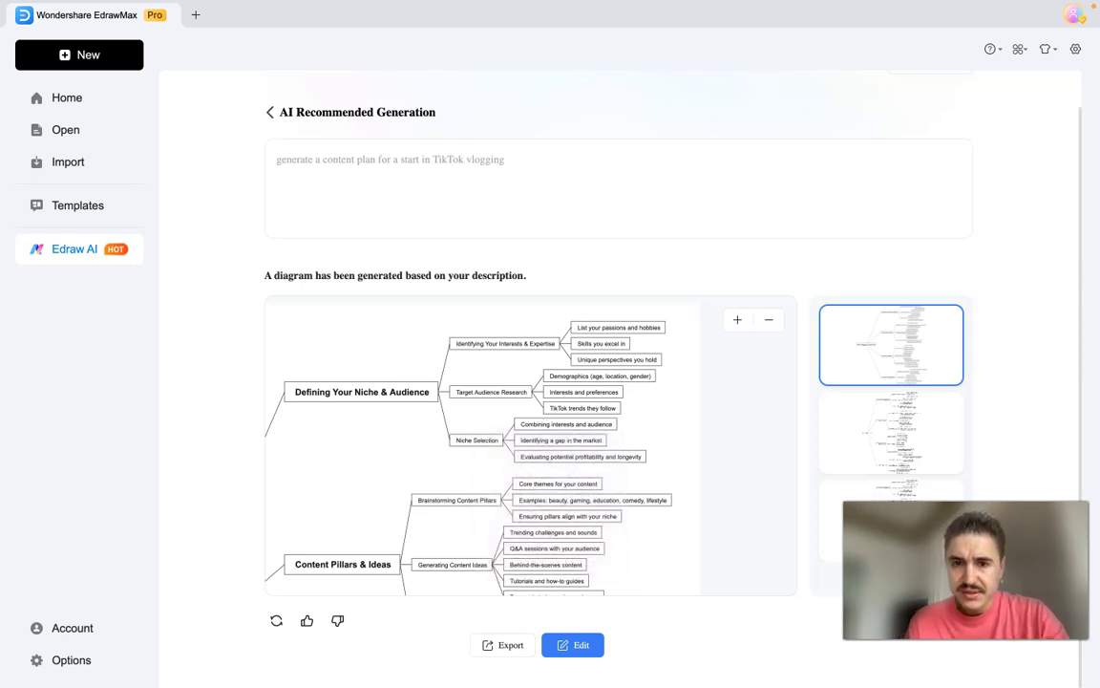
Examine the content pillars, production and promotion branches of the generated plan, and compare it with the second and third style variants
scroll(482, 445, "down", 5)
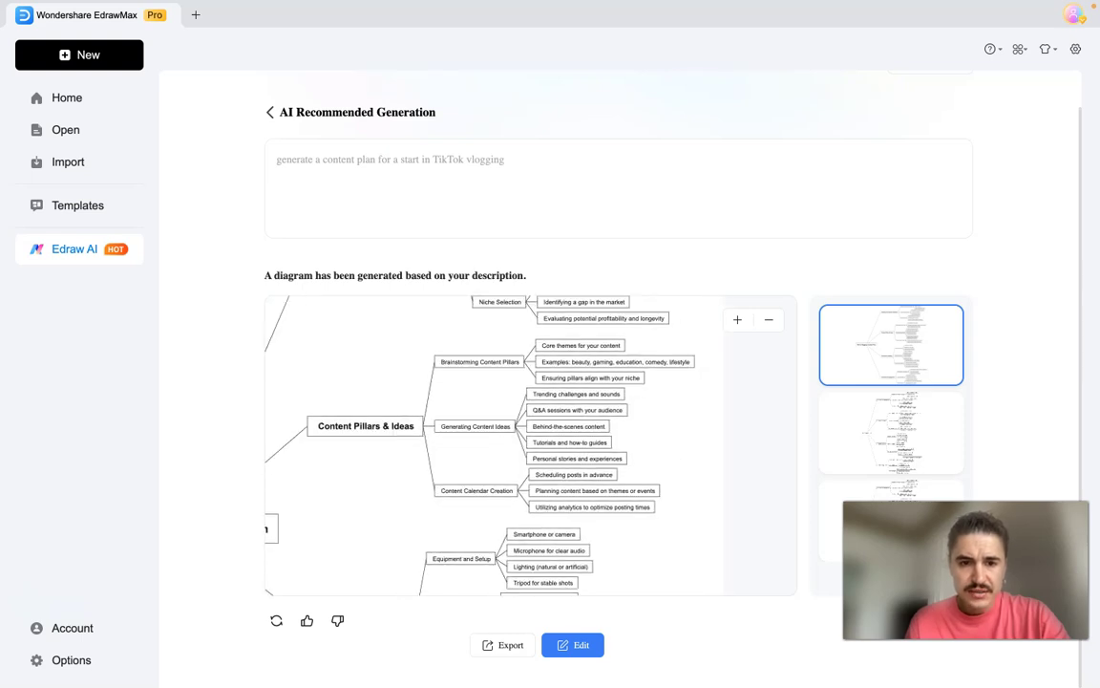
scroll(508, 445, "down", 6)
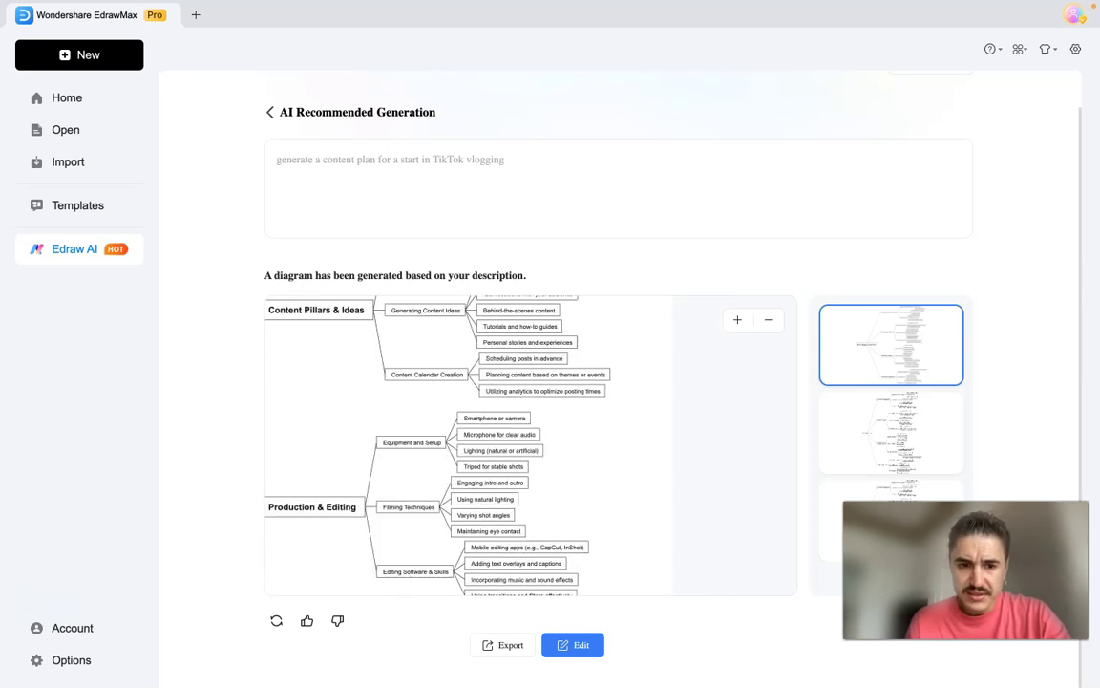
scroll(520, 445, "down", 6)
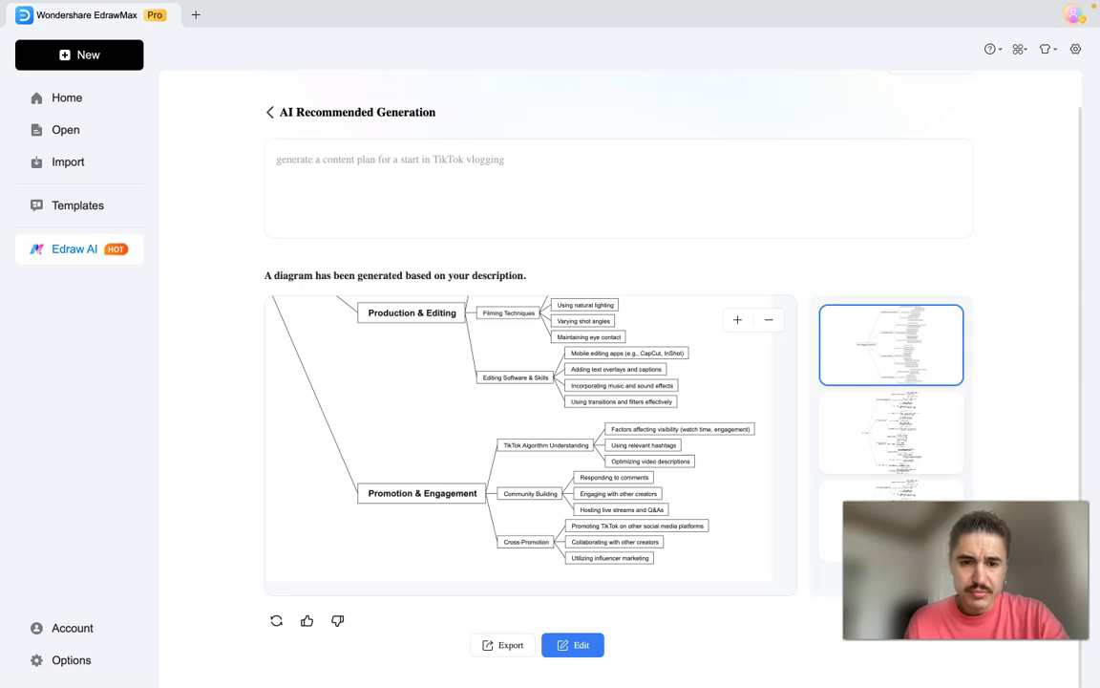
left_click_drag(531, 445, 476, 401)
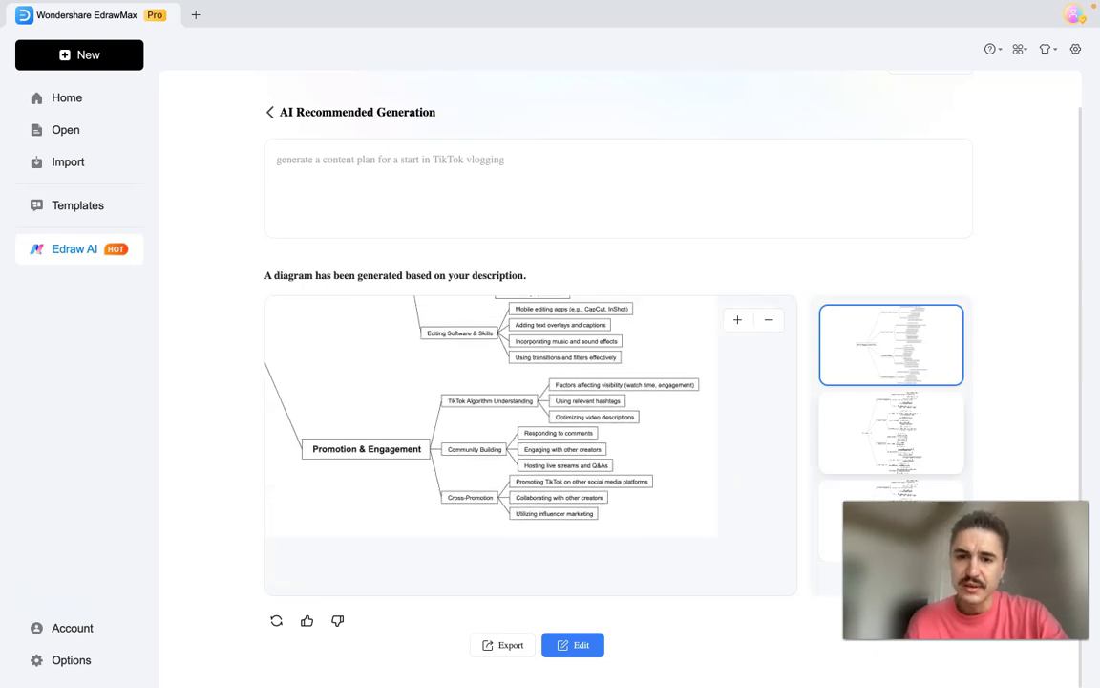
left_click(864, 437)
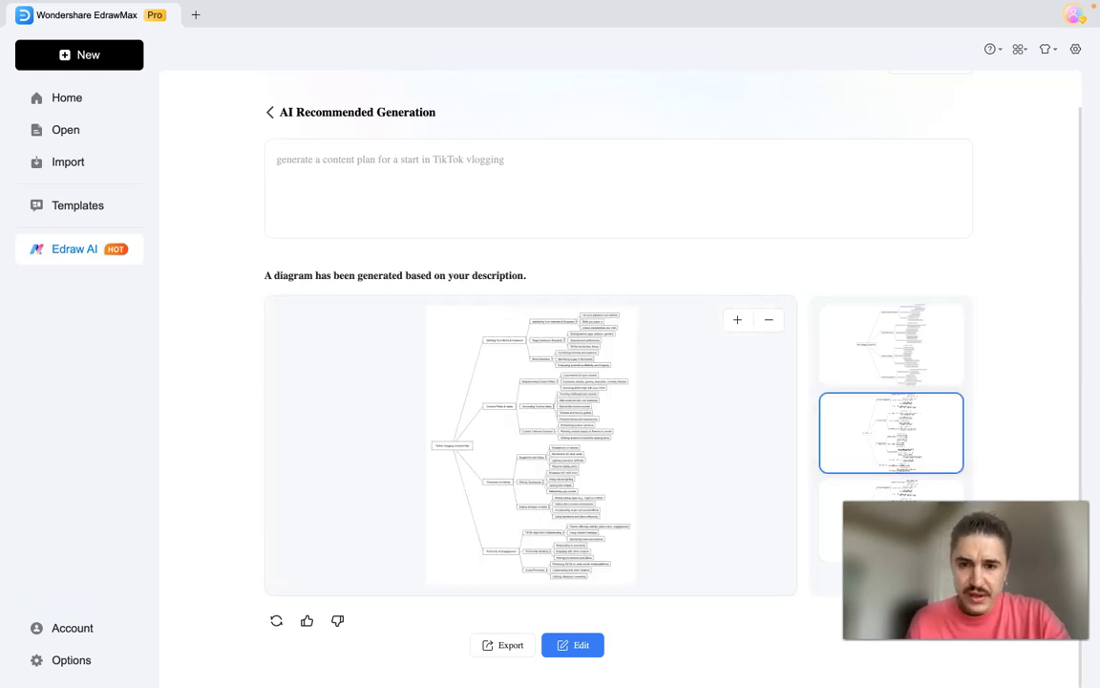
left_click(736, 320)
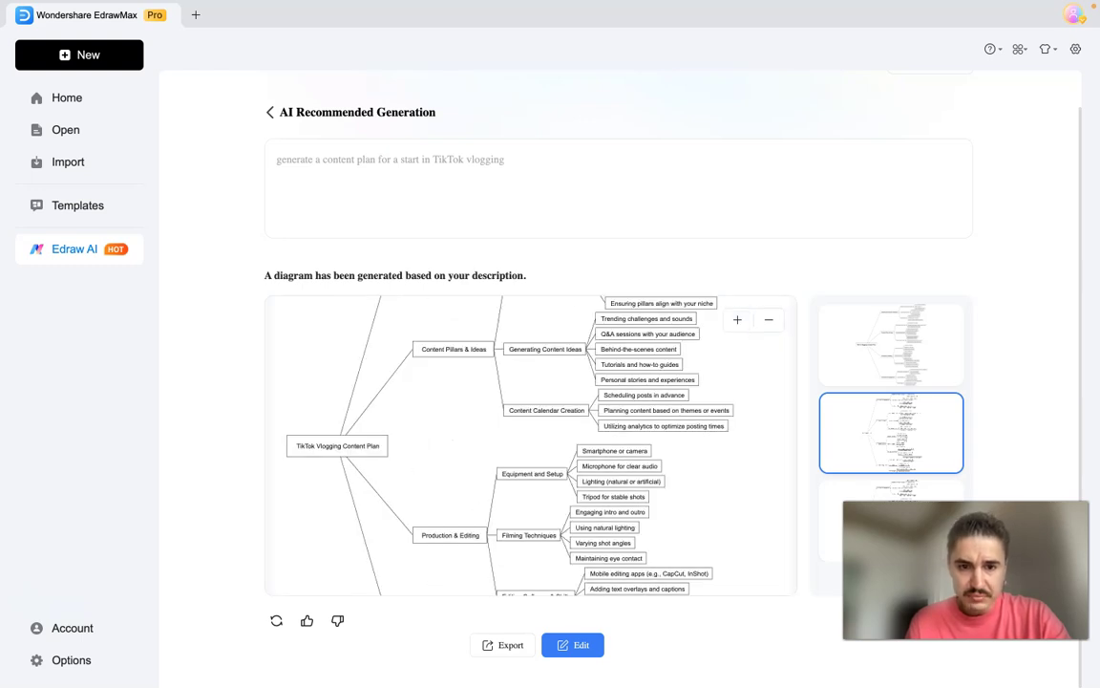
scroll(514, 556, "down", 5)
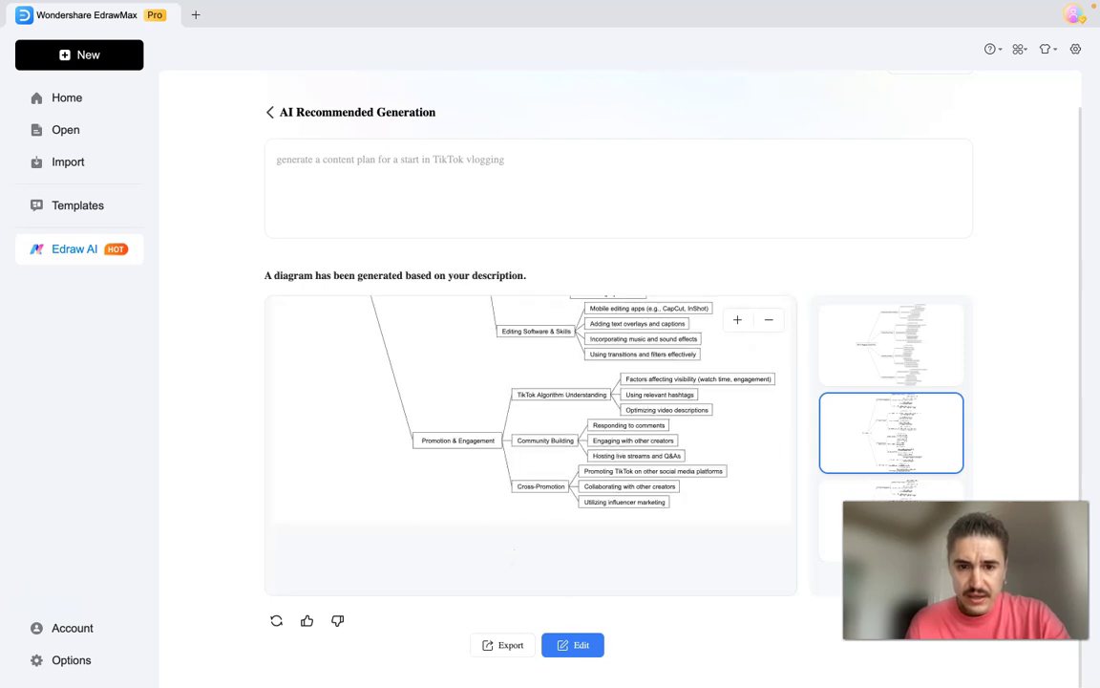
left_click(890, 492)
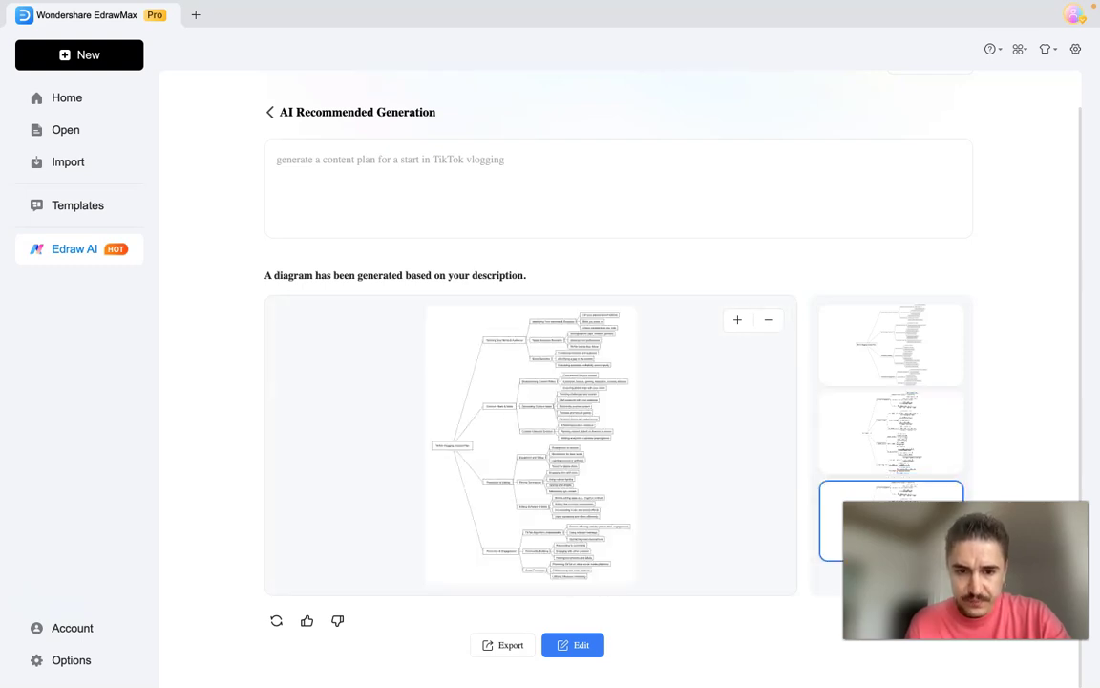
left_click(839, 444)
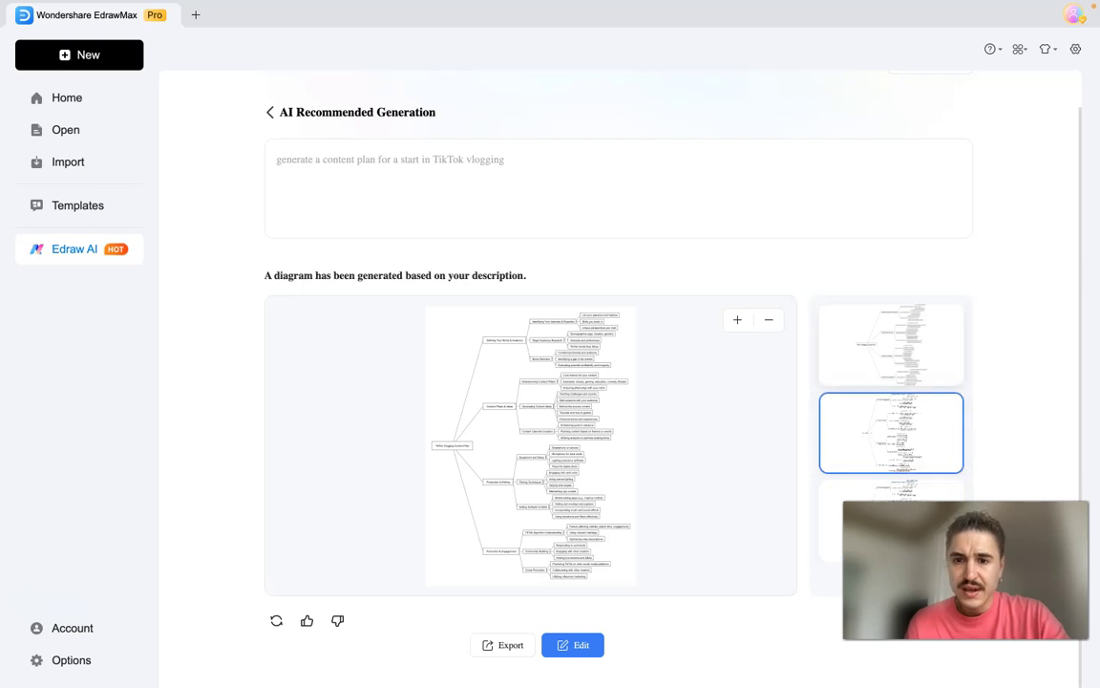
Choose the first style variant of the TikTok vlogging content plan and open it for editing as a drawing
left_click(890, 344)
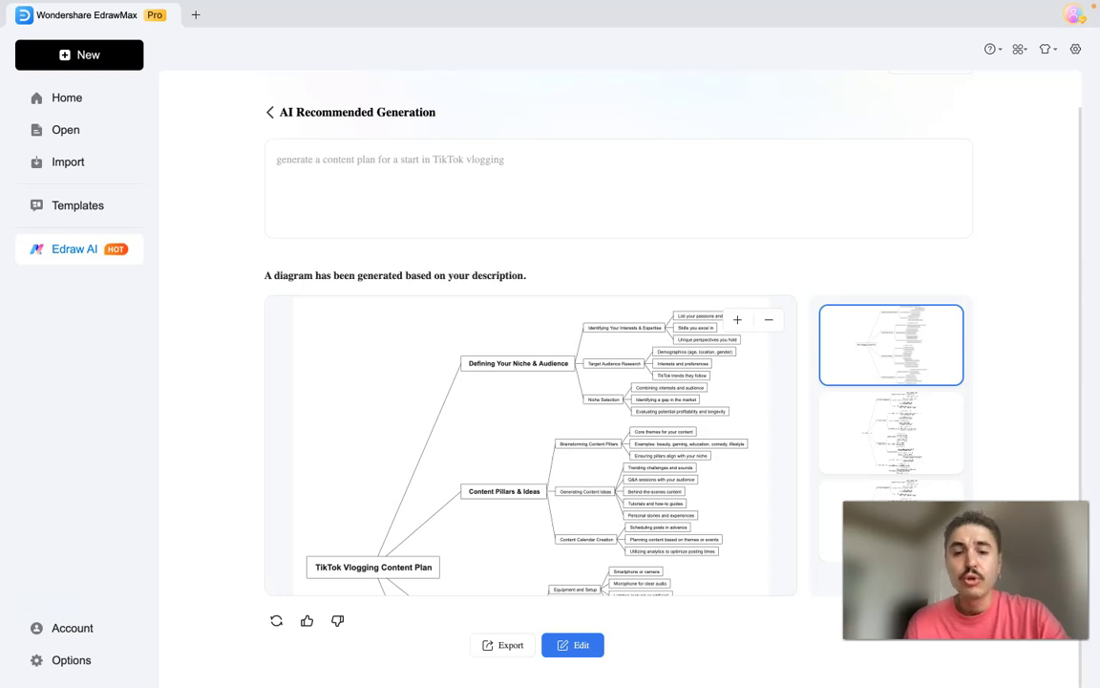
left_click(573, 645)
double_click(398, 426)
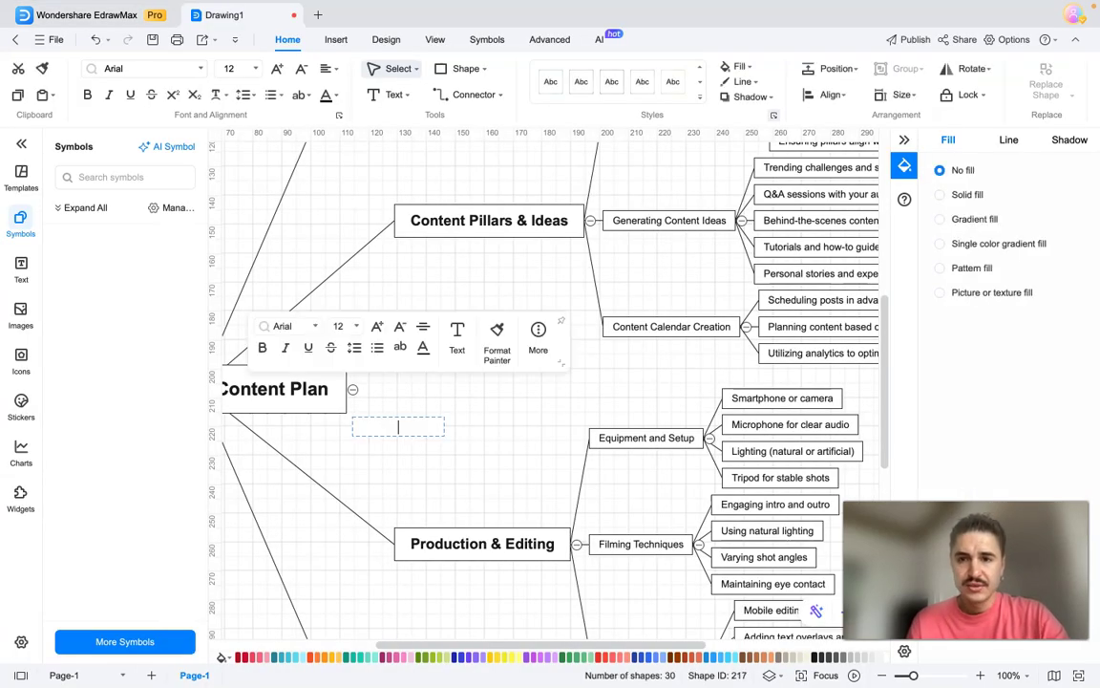
key("Escape")
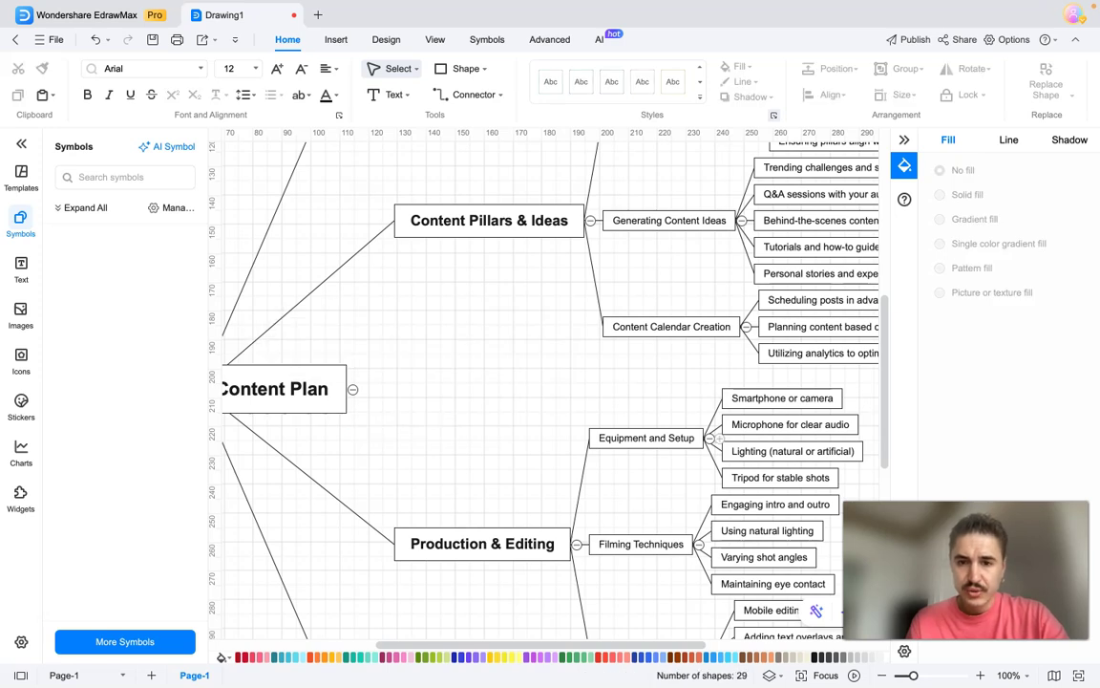
Replace the text of the "Equipment and Setup" topic with "The text"
left_click(657, 438)
double_click(657, 438)
type("T")
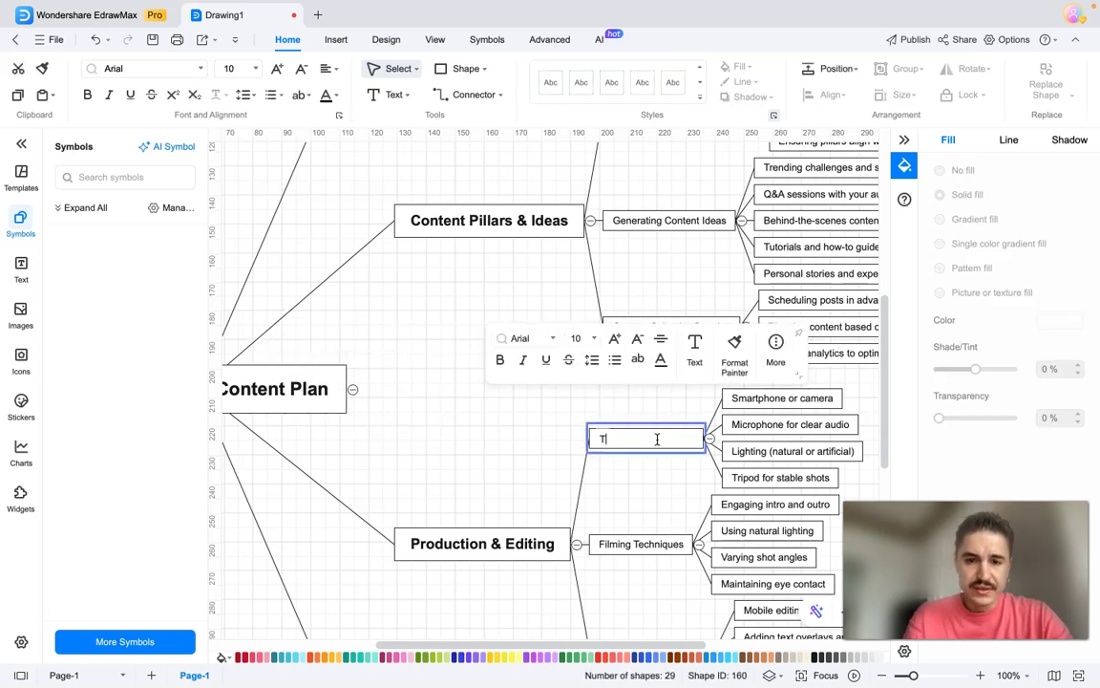
type("he text")
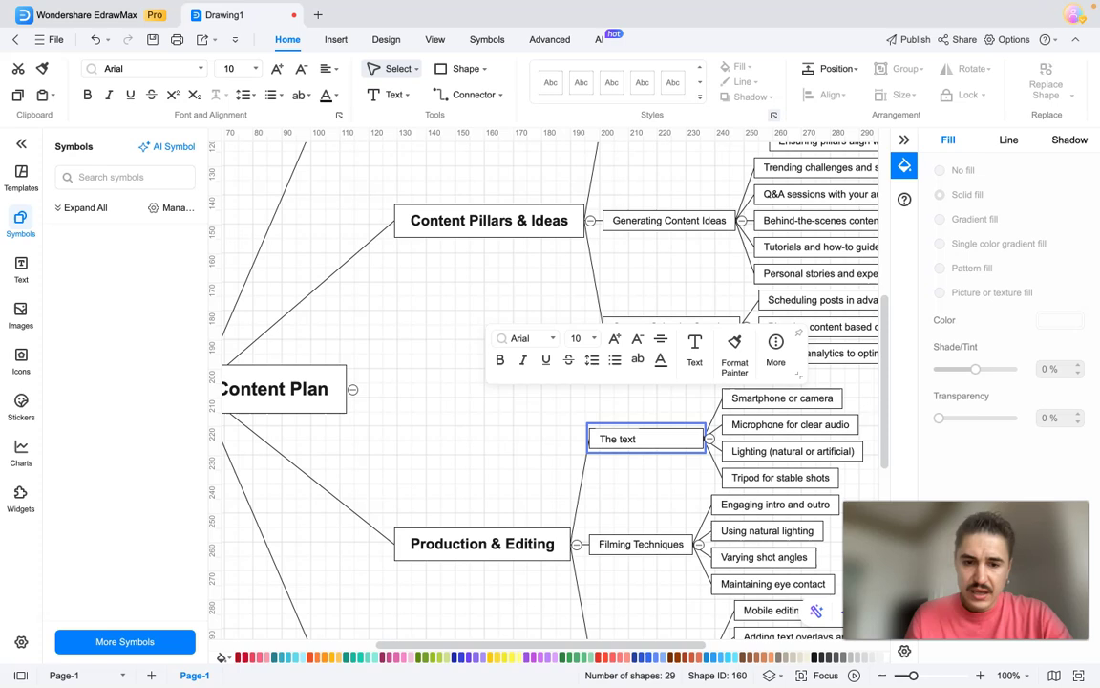
Insert the three-item text layout with coloured step arrows onto the mind map page
double_click(481, 544)
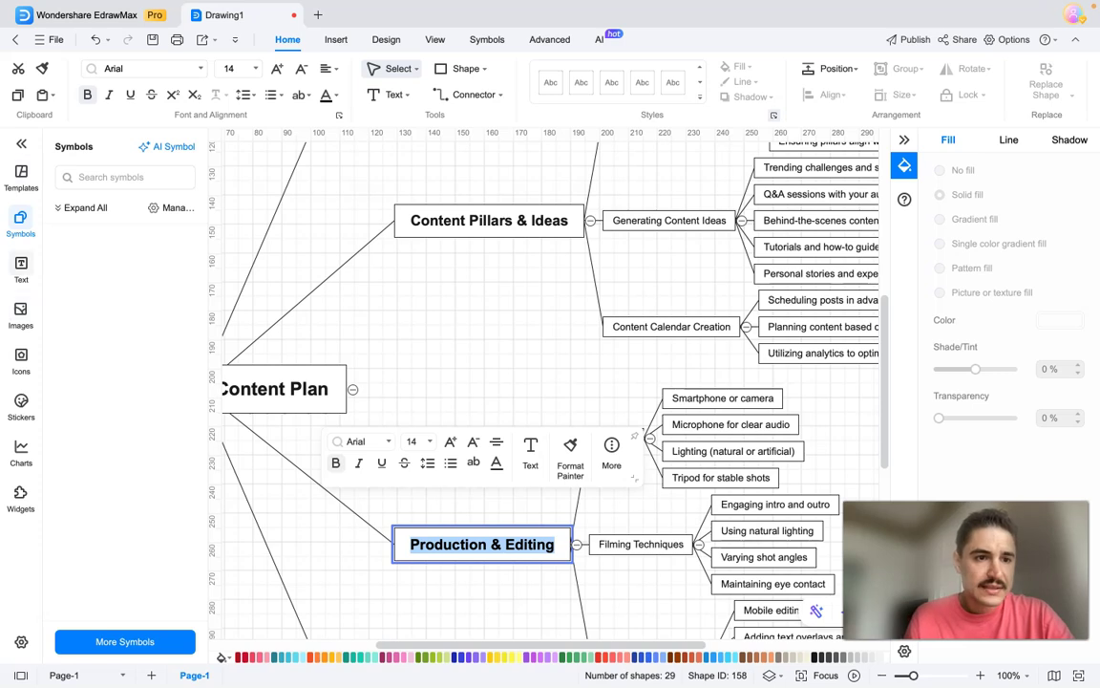
left_click(20, 269)
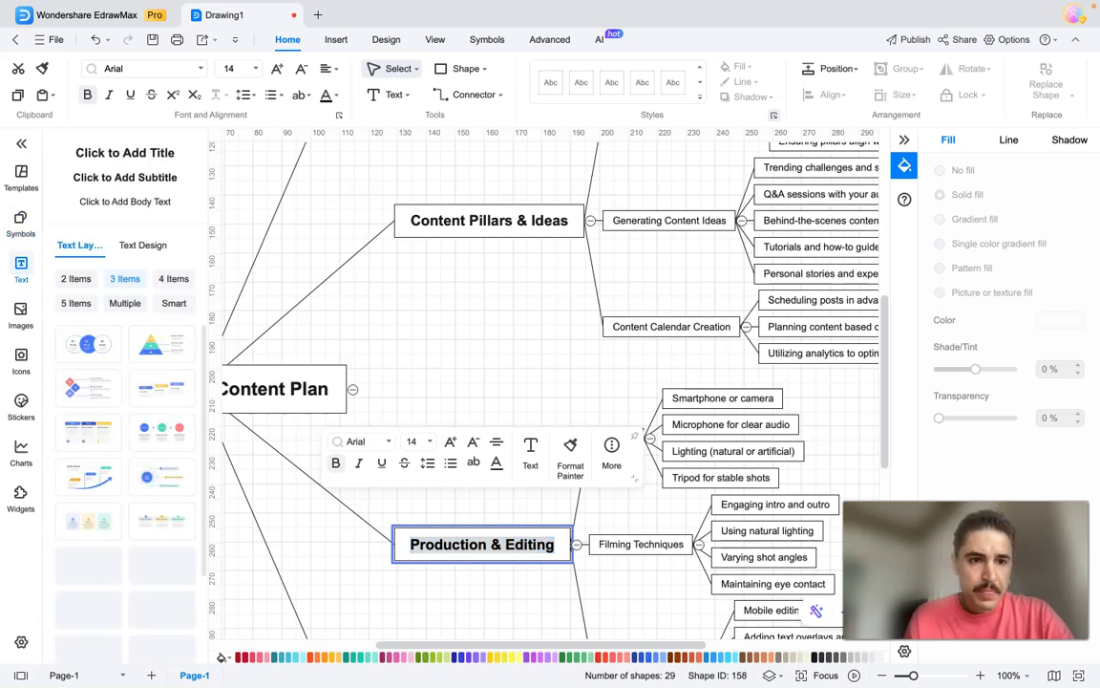
left_click(168, 394)
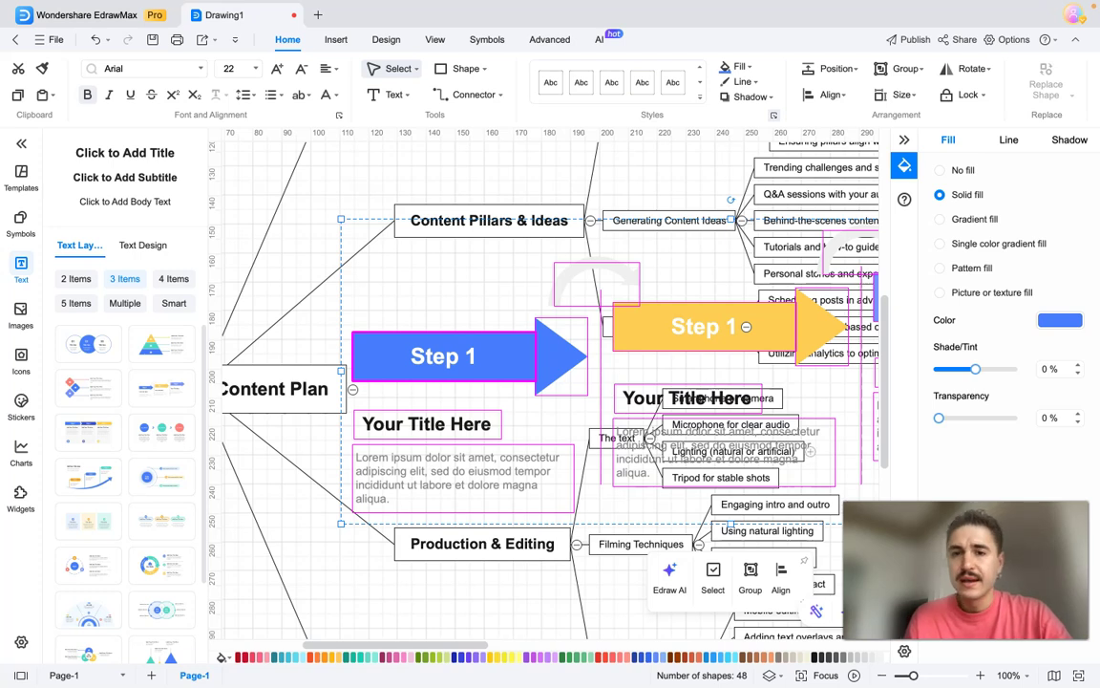
Italicize the text of the "Content Pillars & Ideas" topic
scroll(550, 390, "up", 3)
scroll(550, 390, "down", 1)
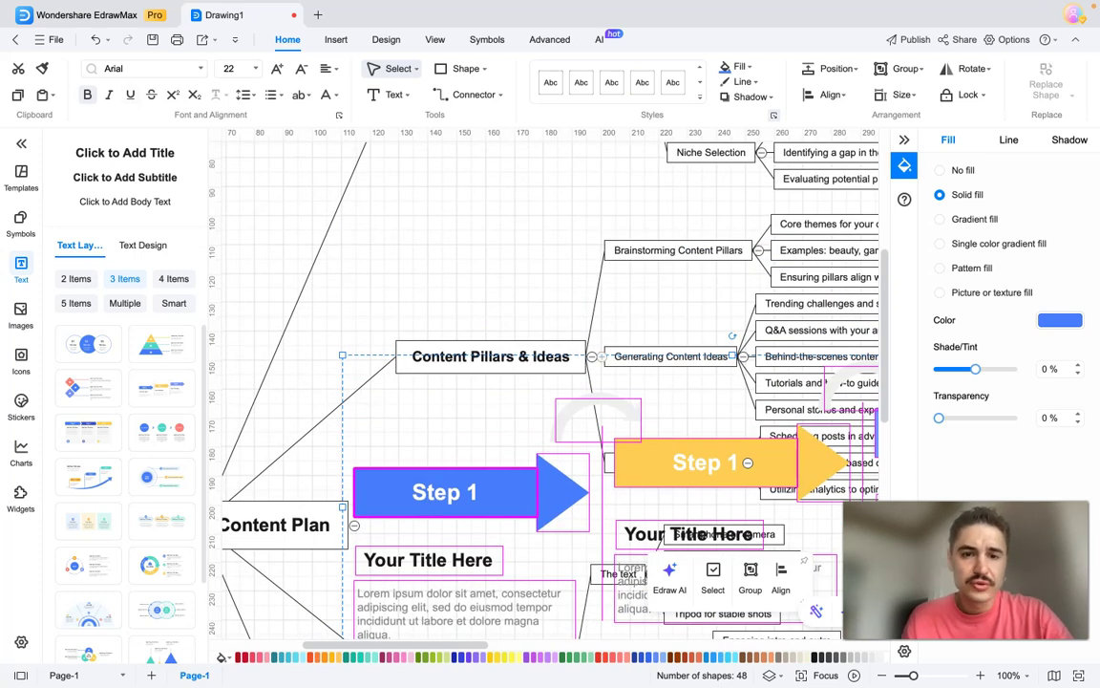
double_click(496, 357)
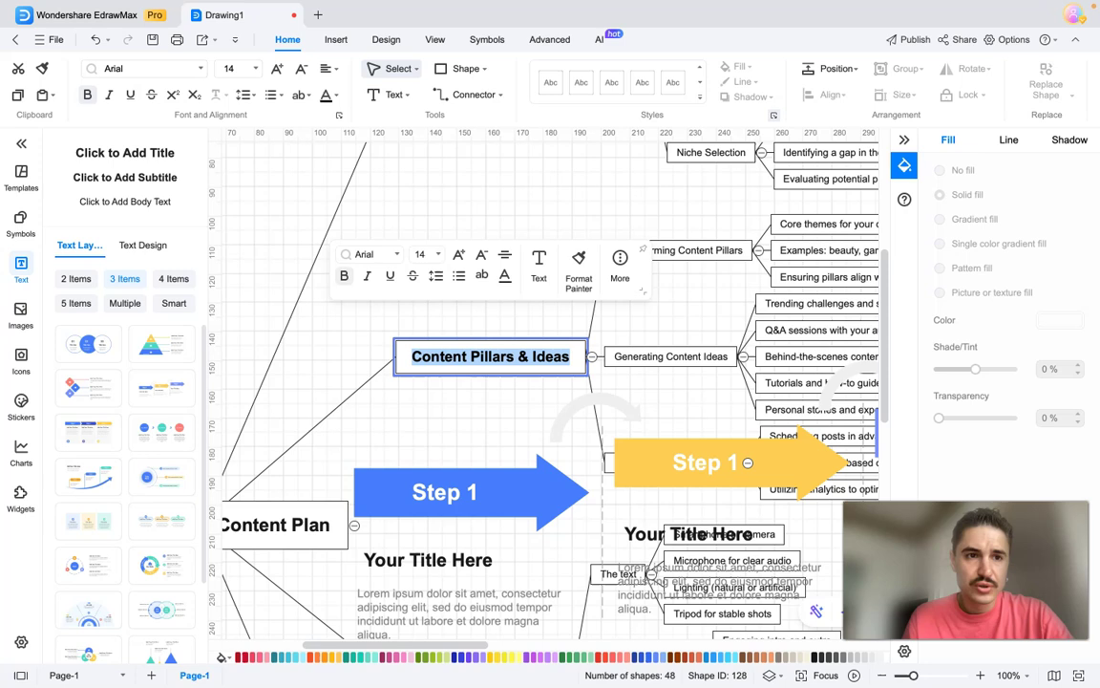
left_click(108, 95)
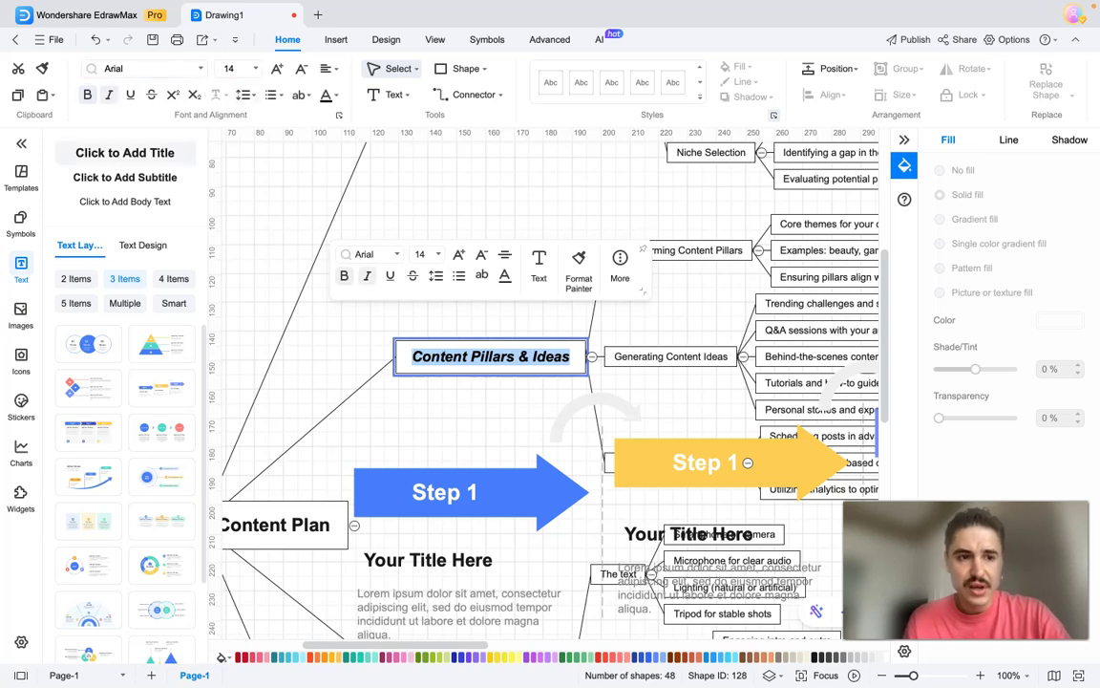
Look through the sticker, chart and symbol libraries, and collapse the library pane to widen the canvas
left_click(20, 406)
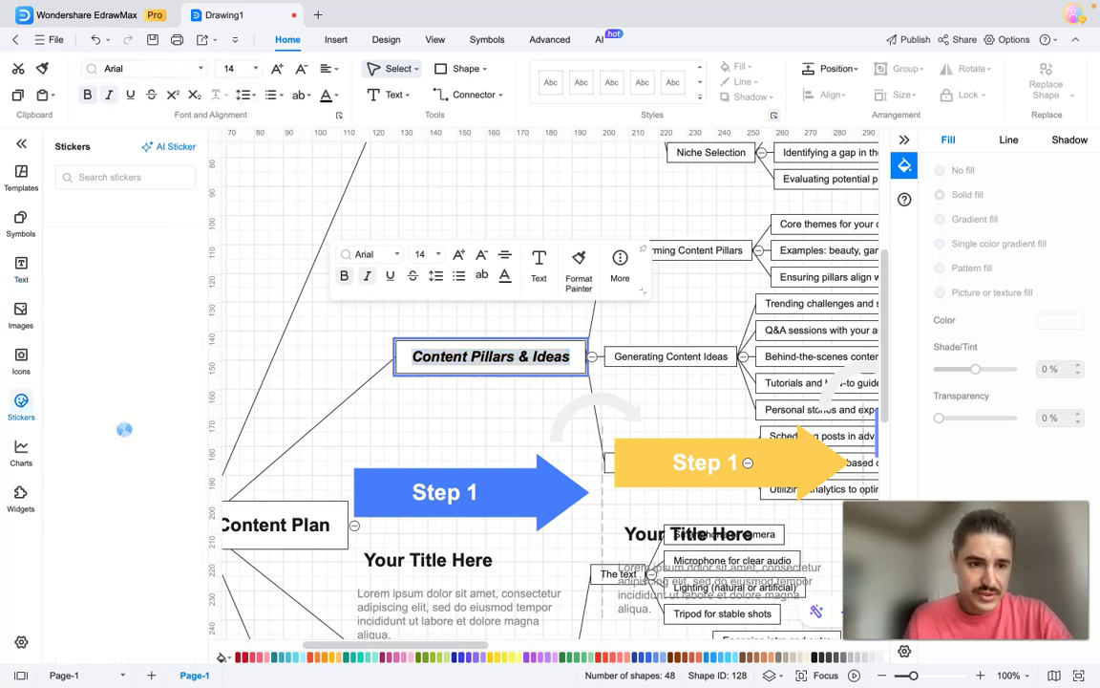
left_click(20, 453)
left_click(20, 224)
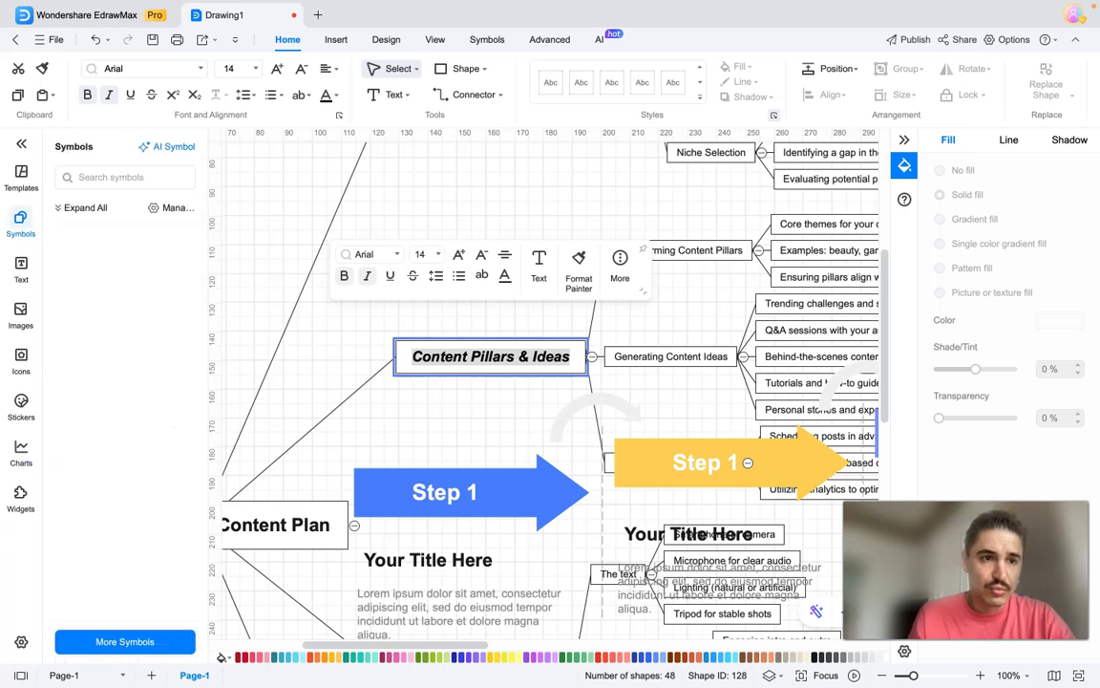
left_click(21, 143)
left_click(21, 143)
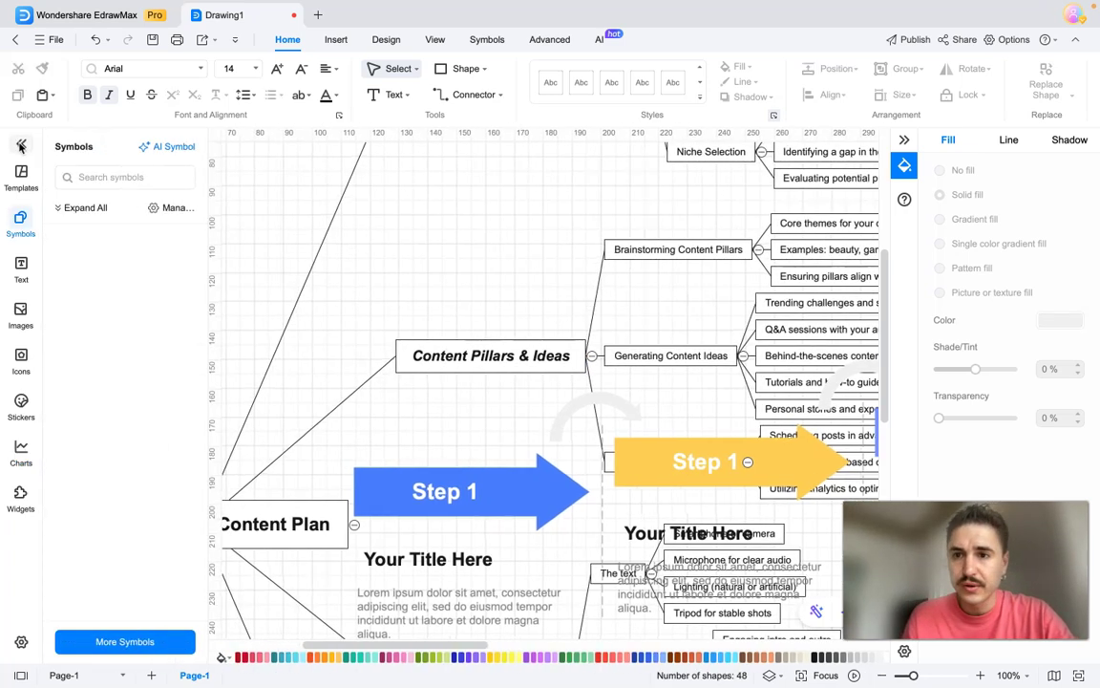
left_click(21, 144)
Fill the central "TikTok Vlogging Content Plan" topic with light purple
scroll(150, 164, "down", 1)
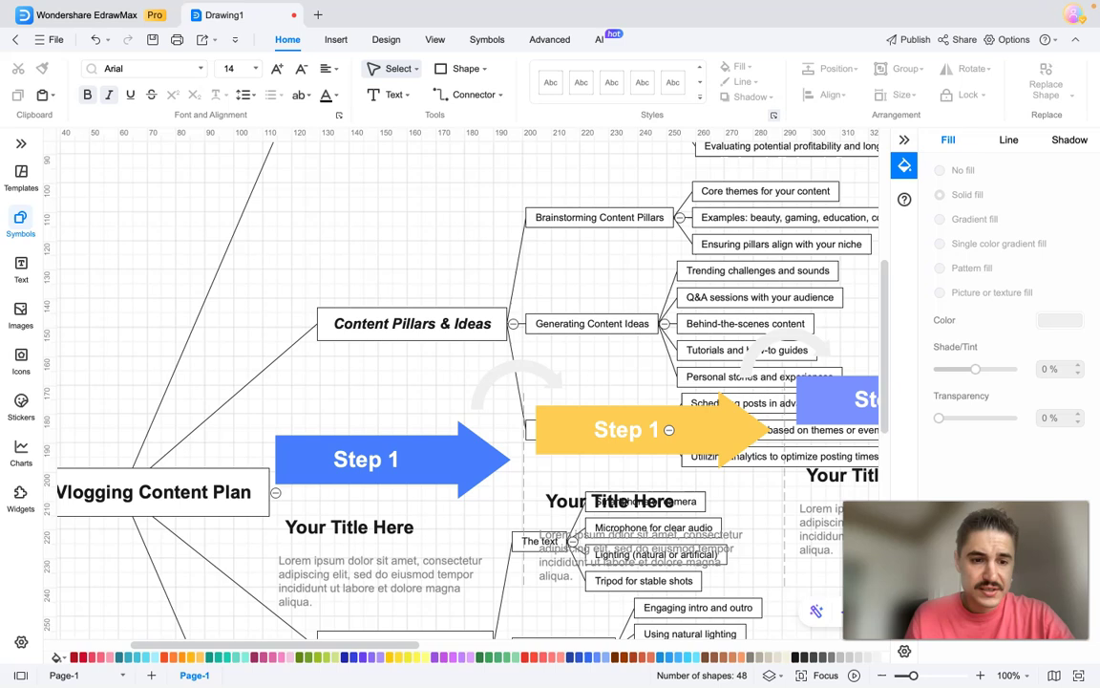
left_click(153, 492)
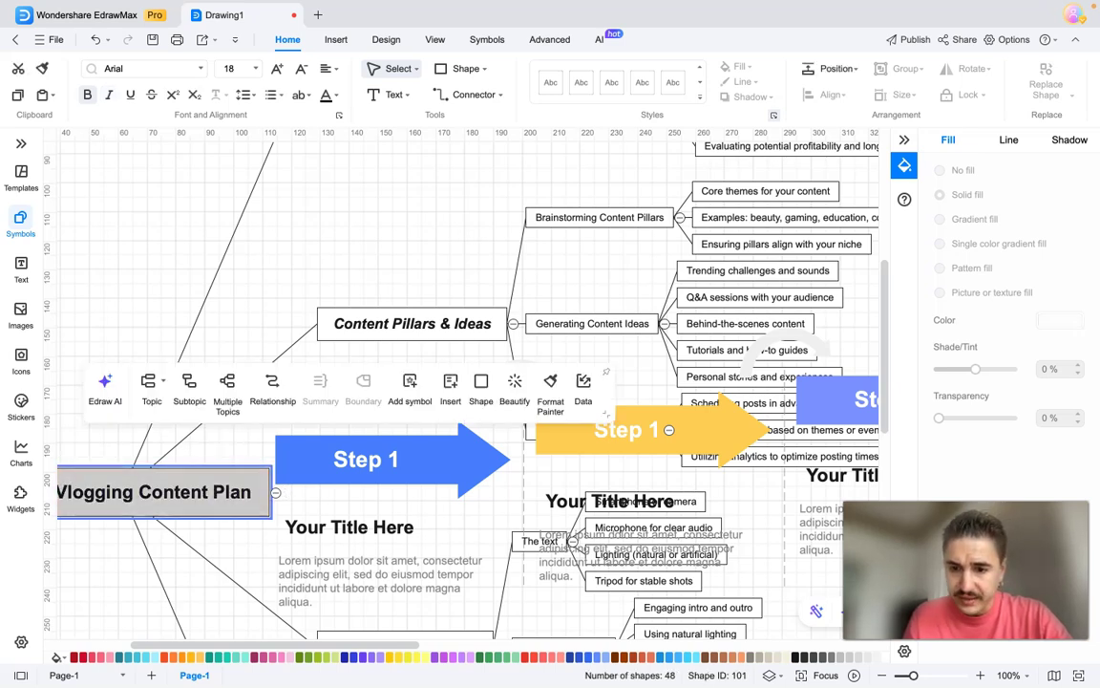
left_click(573, 657)
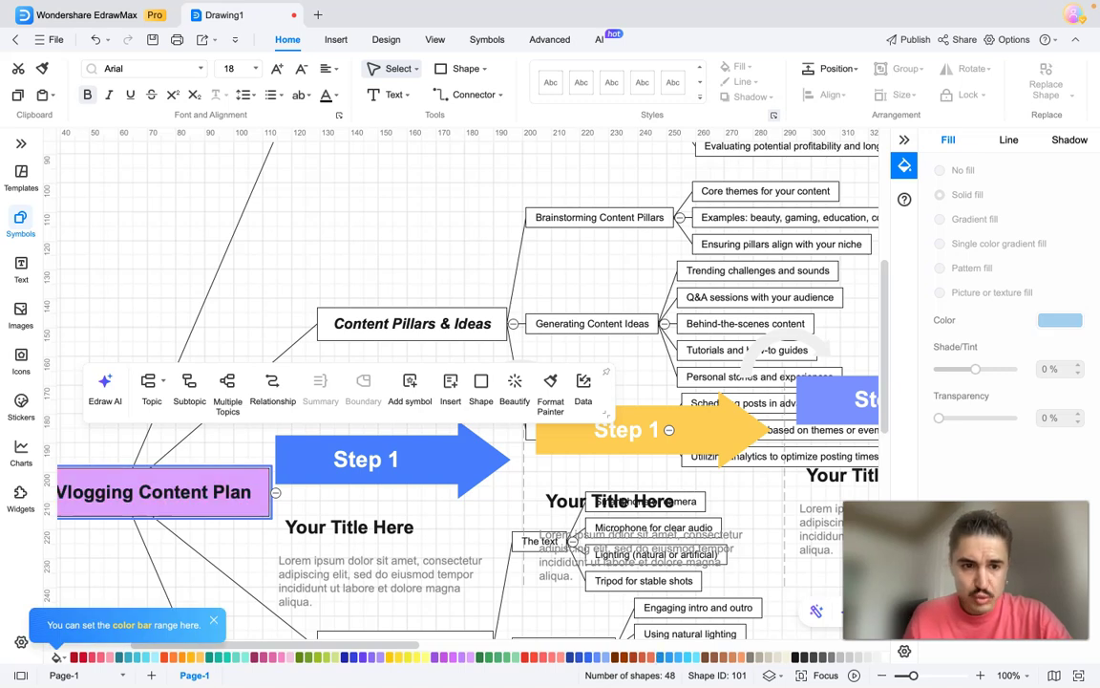
left_click(468, 657)
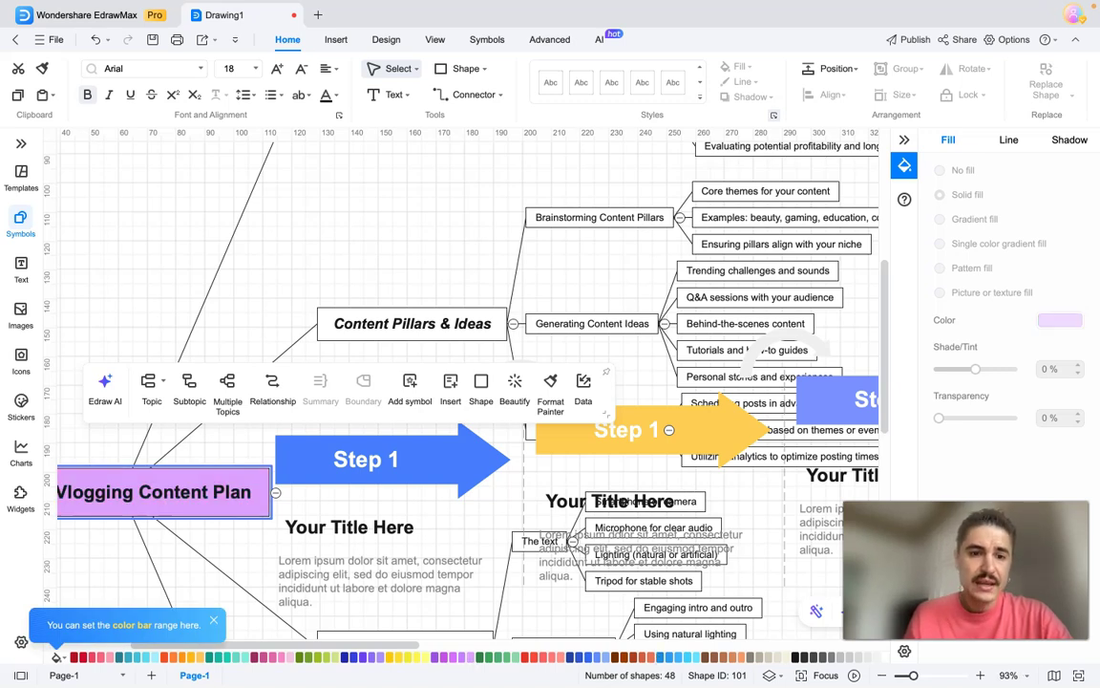
Open the diagram's sharing settings and check the access levels for email invitations, keeping Only View
scroll(441, 496, "down", 8)
scroll(441, 496, "up", 4)
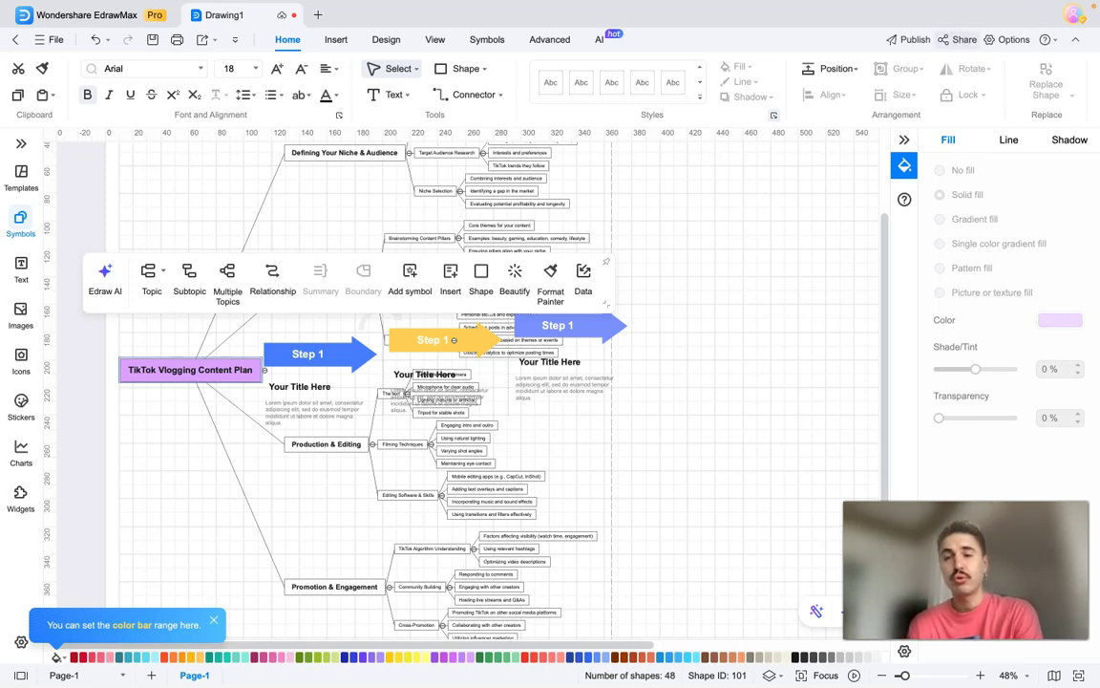
left_click(949, 45)
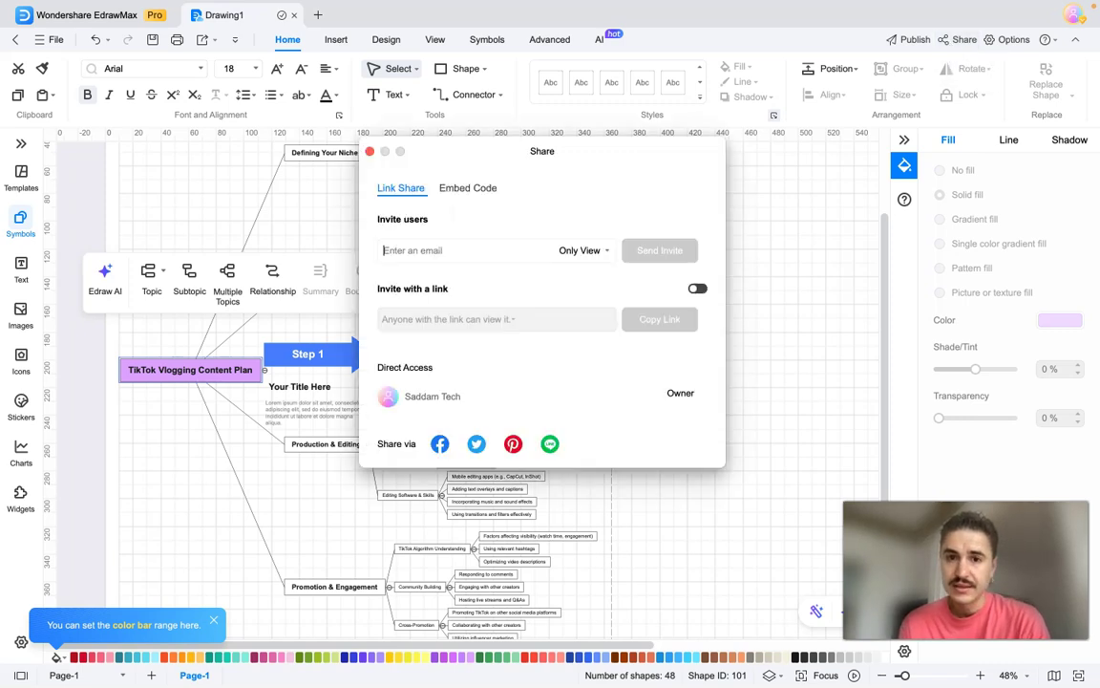
left_click(441, 252)
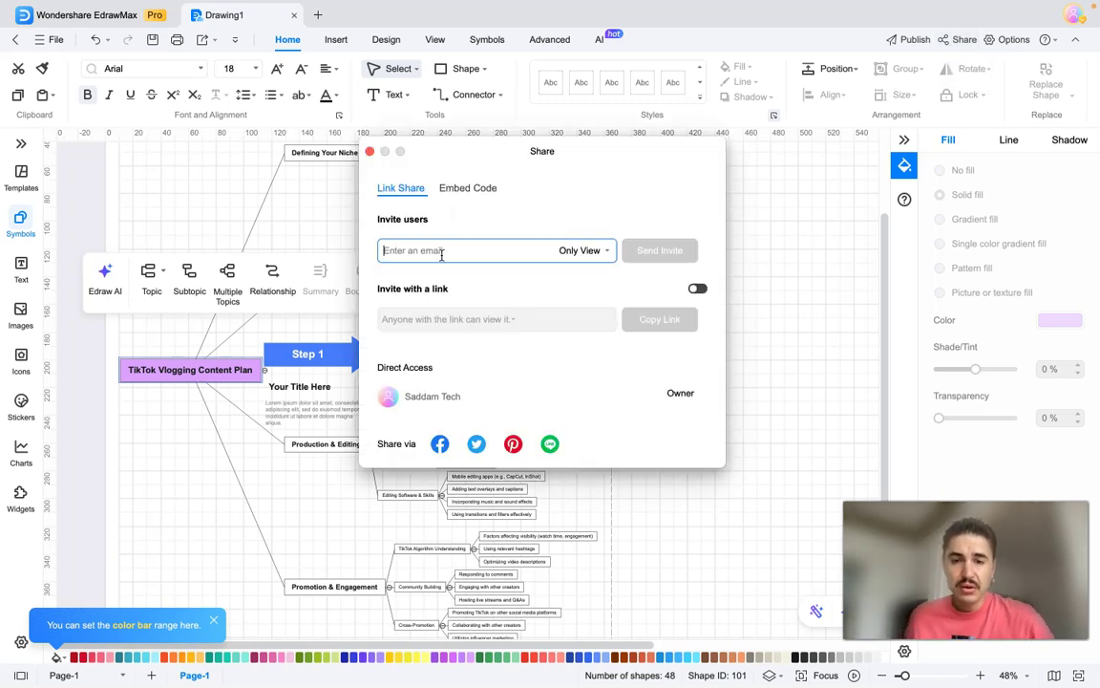
left_click(594, 250)
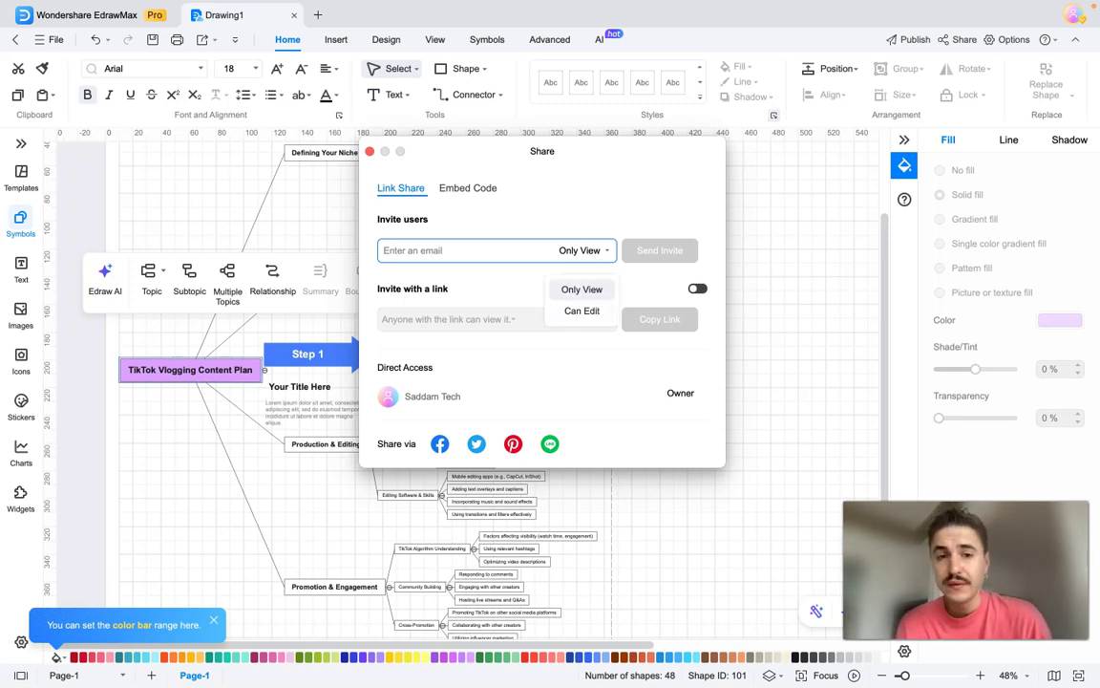
key("Escape")
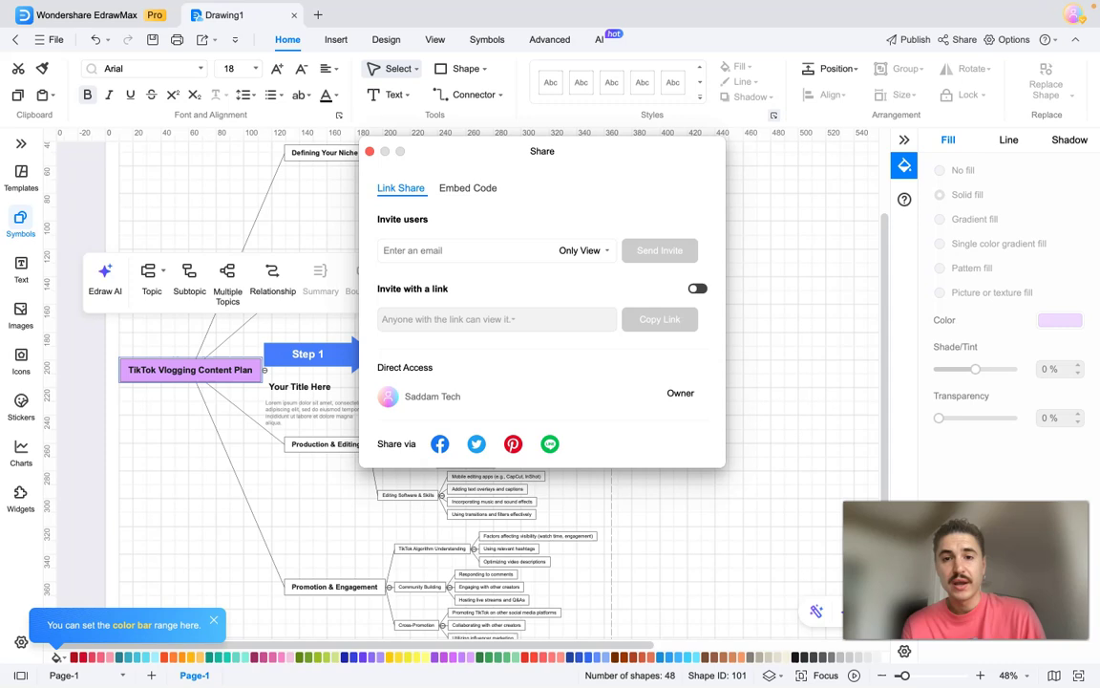
Enable inviting with a link and keep its access at "Anyone with the link can view it."
left_click(700, 289)
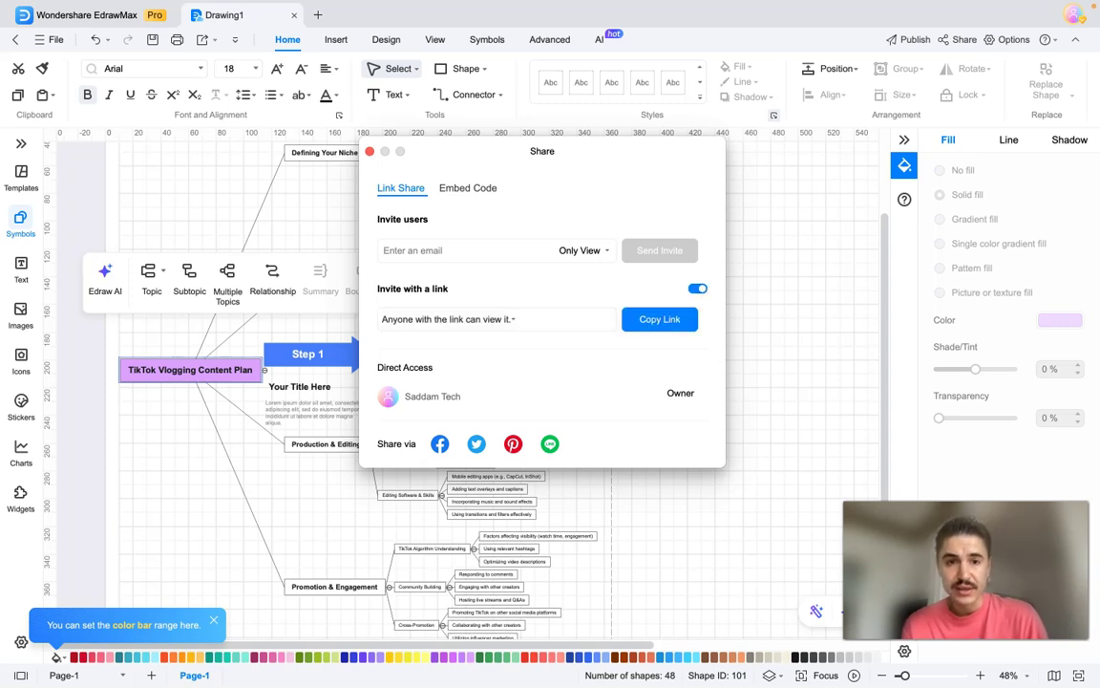
left_click(513, 319)
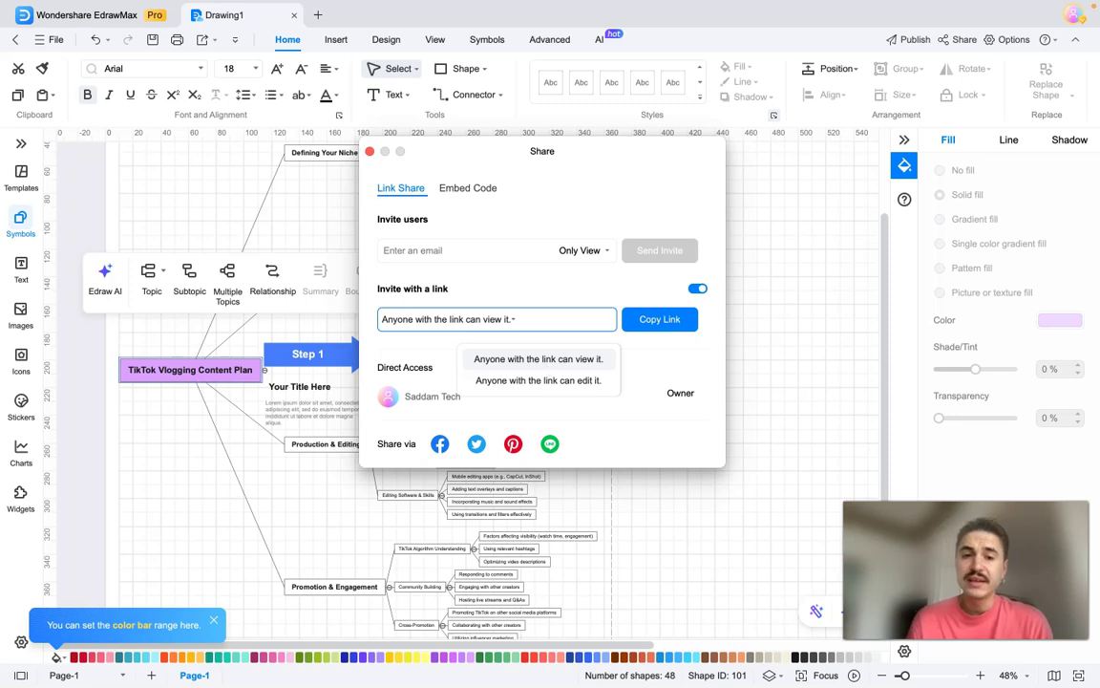
left_click(538, 358)
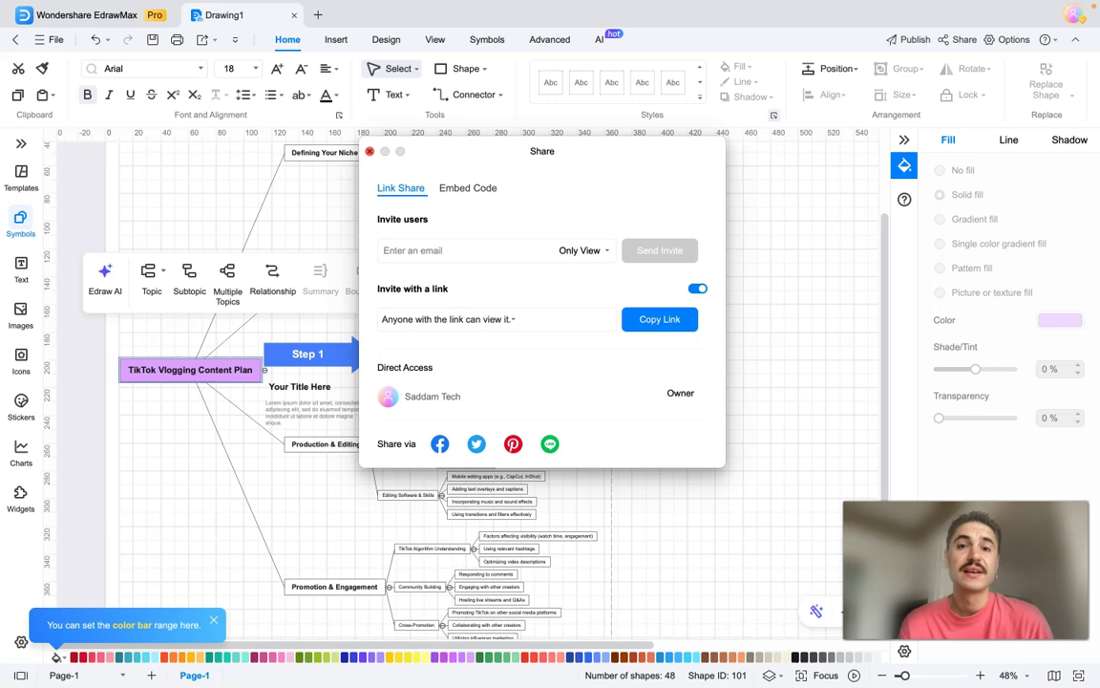
Close the sharing settings and try to publish the diagram under the title Drawing1 in English, agreeing to the policies and guidelines
left_click(369, 151)
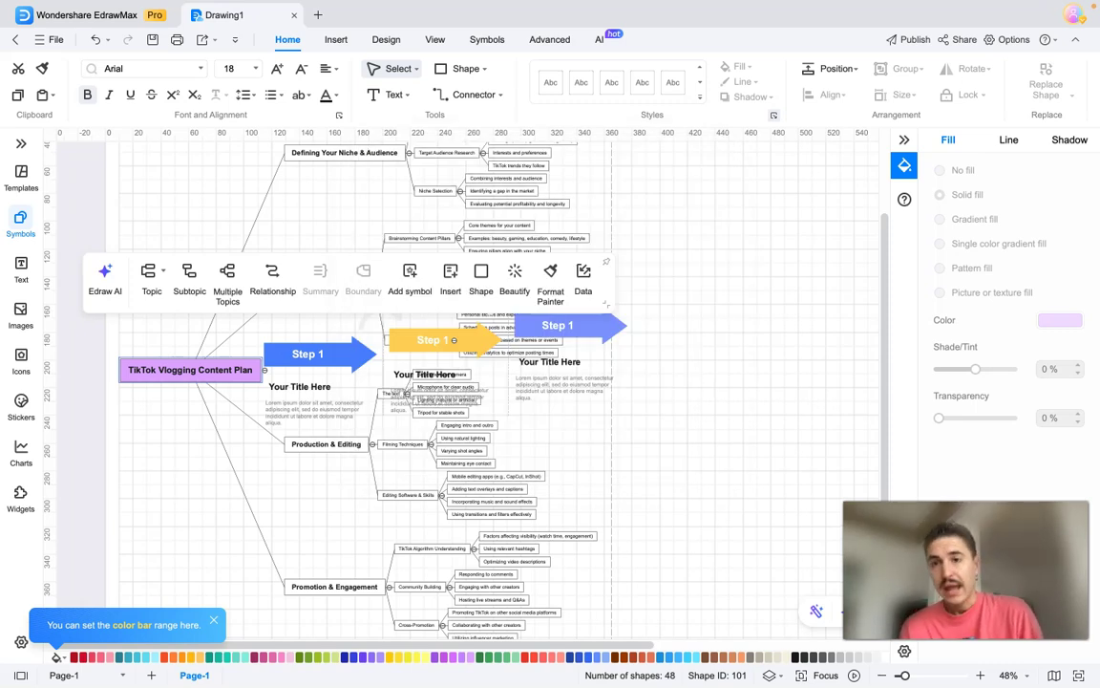
left_click(908, 39)
left_click(588, 320)
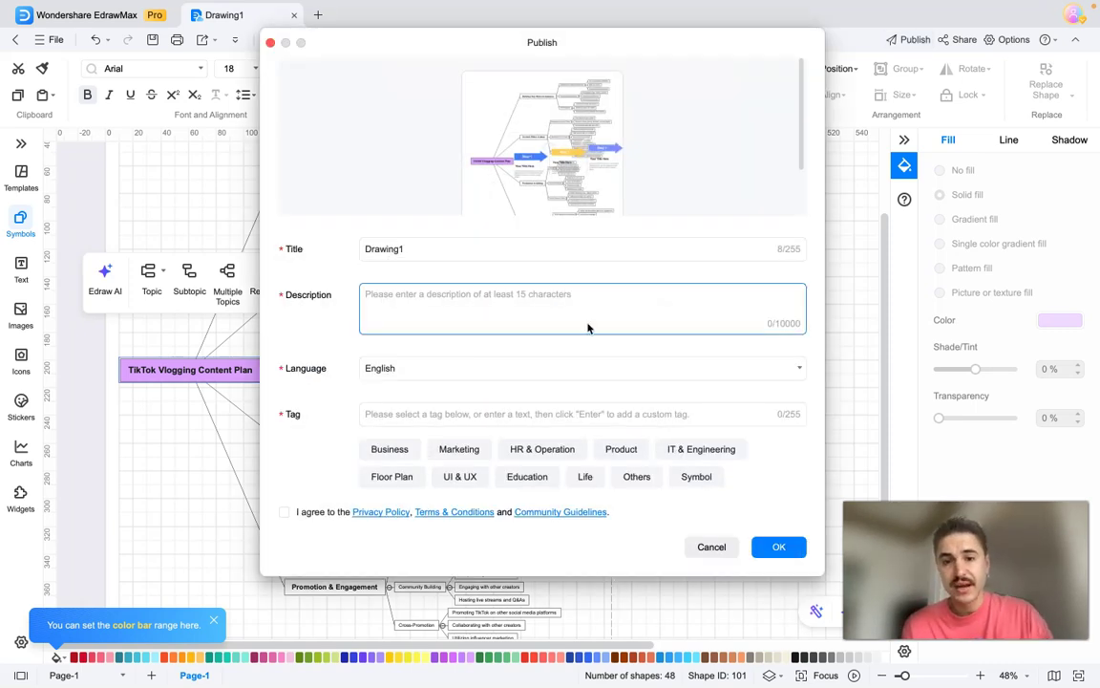
left_click(583, 248)
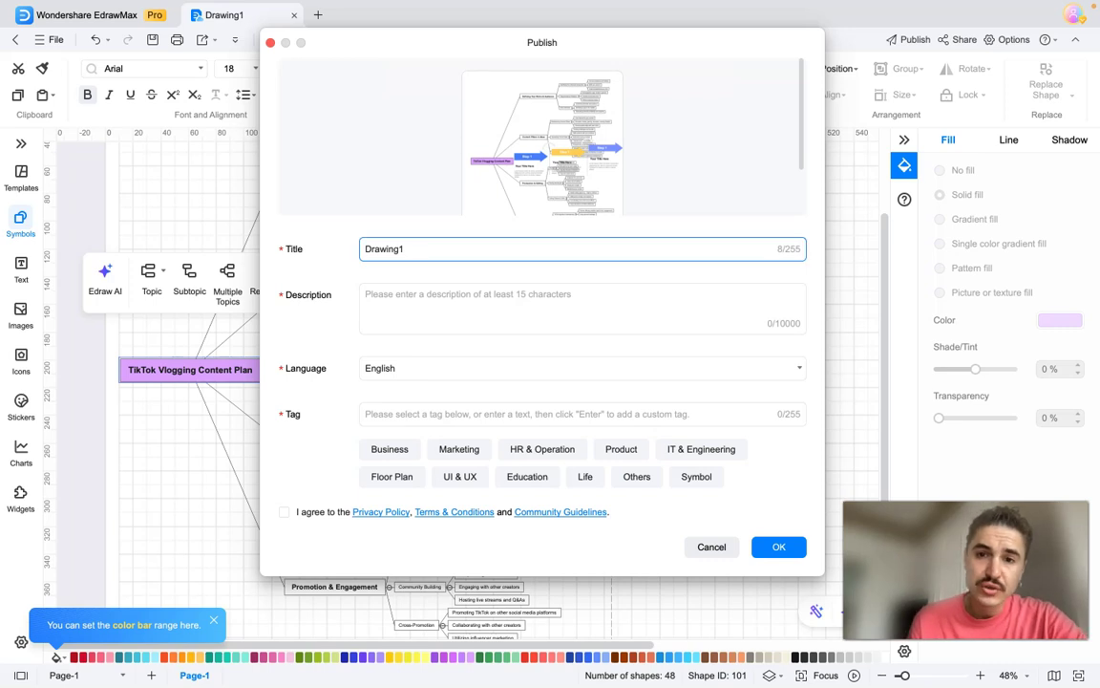
key("Tab")
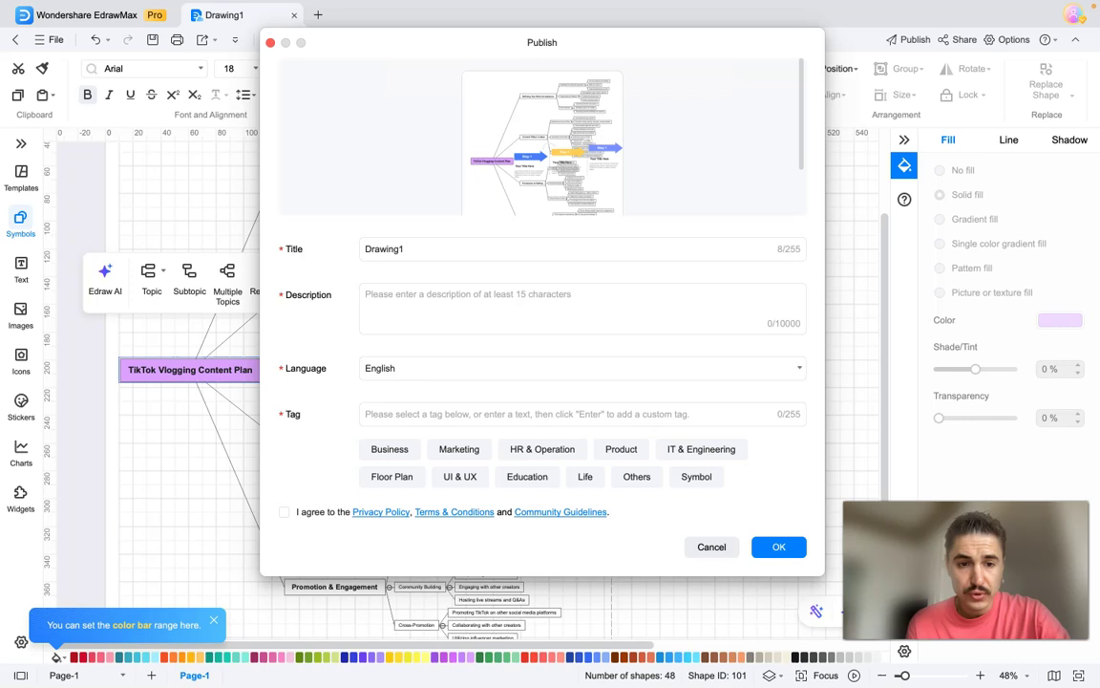
left_click(284, 512)
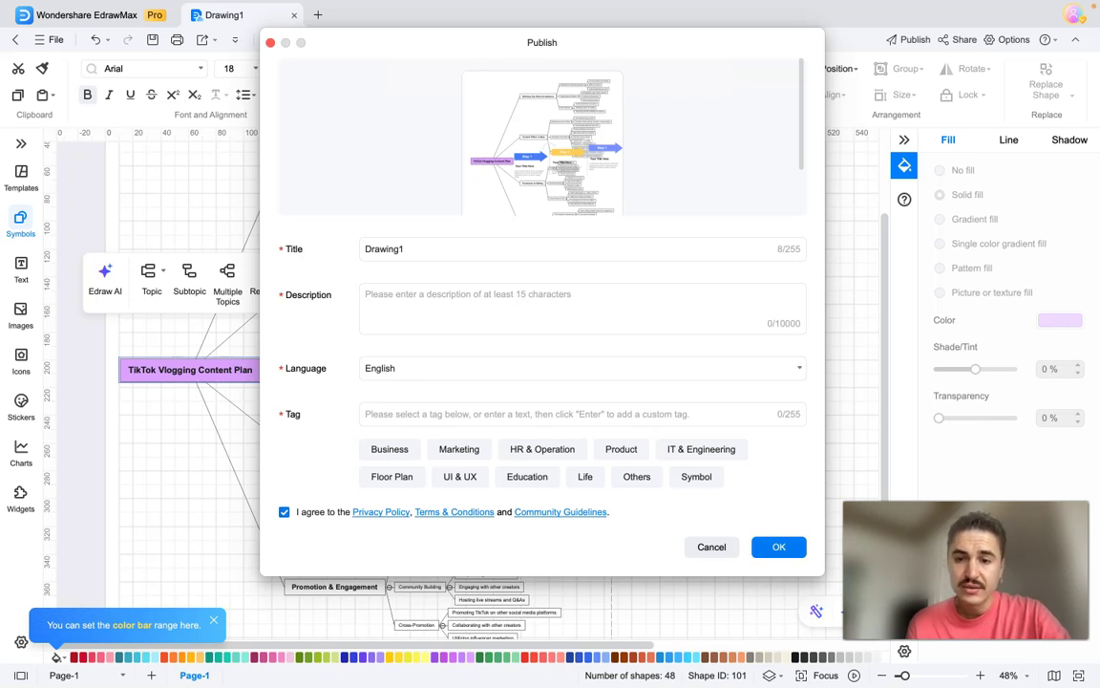
left_click(778, 547)
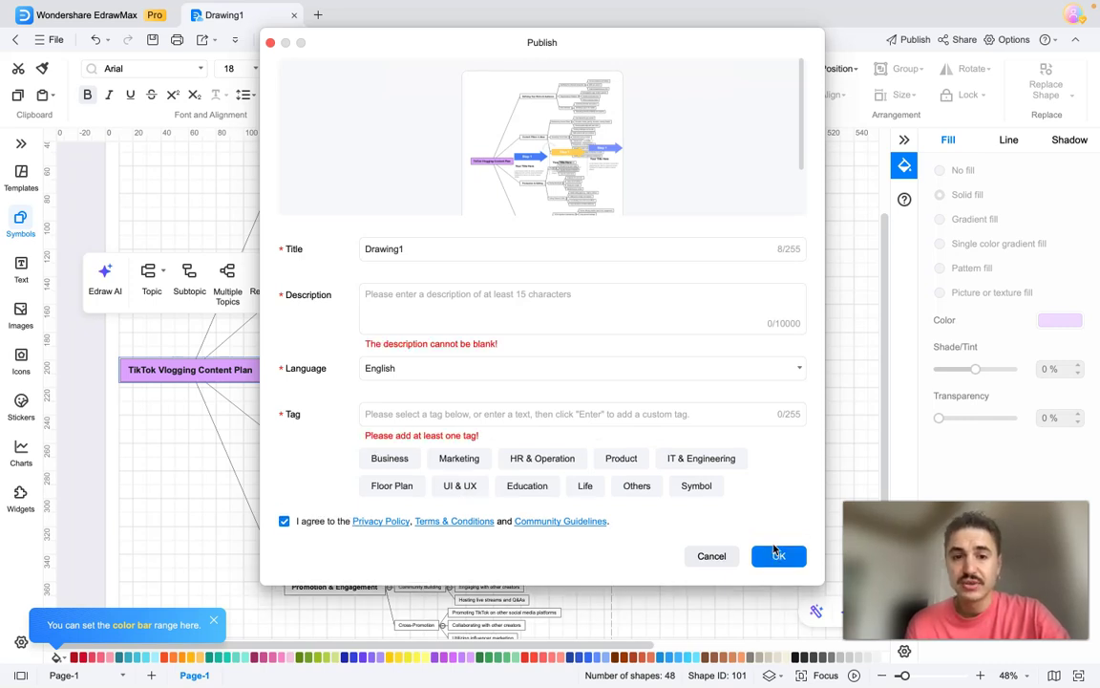
left_click(271, 42)
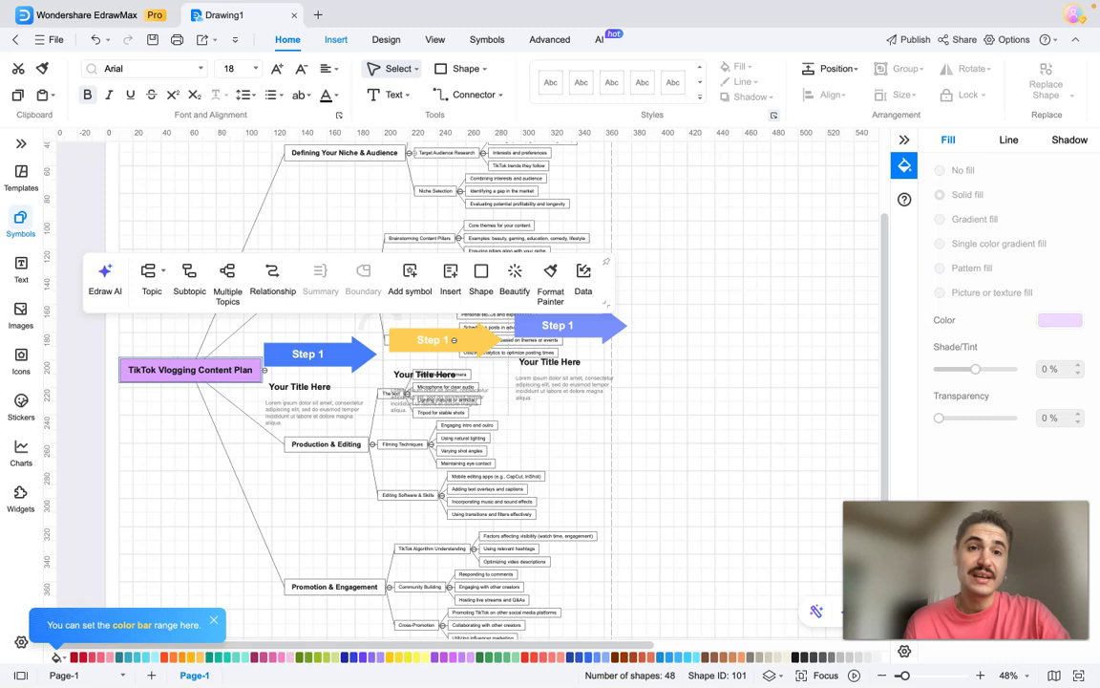
Apply the fifth Beautify style, with purple outlines, to the drawing and view the One Click Beautify options, leaving the central topic selected
left_click(386, 39)
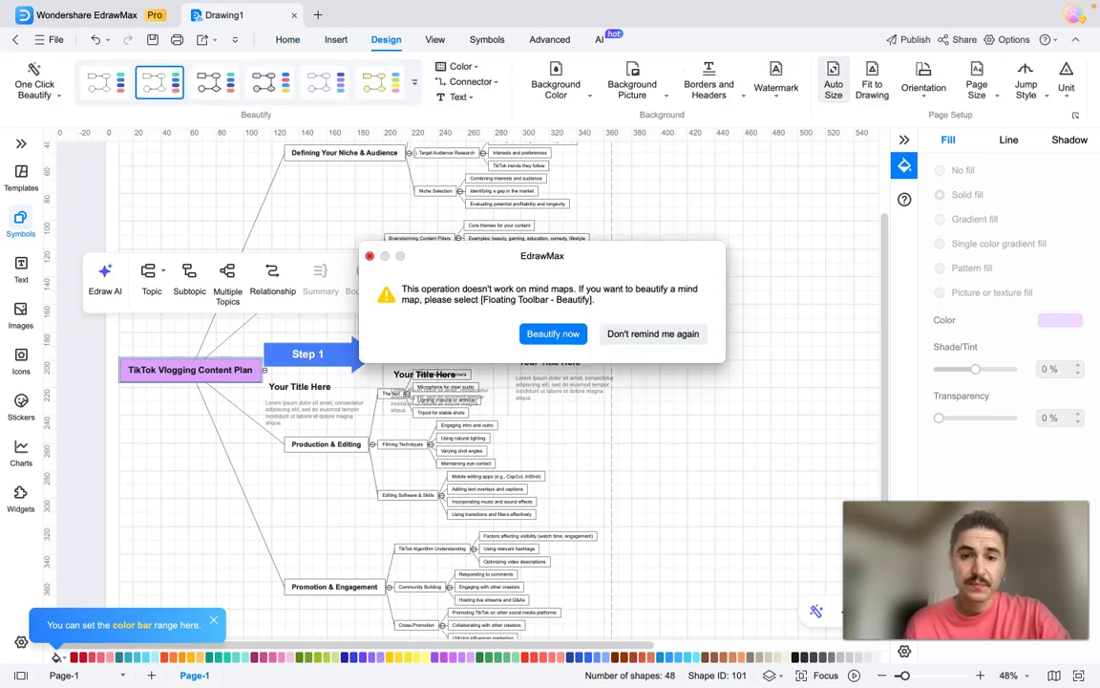
left_click(370, 256)
left_click(326, 445)
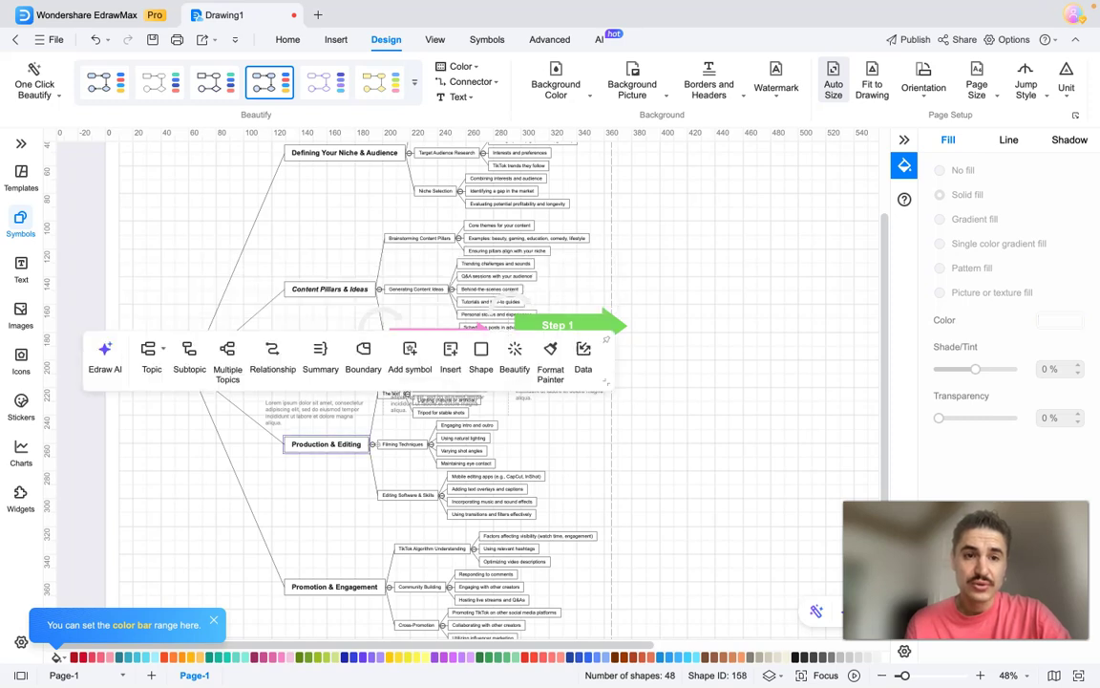
left_click(325, 82)
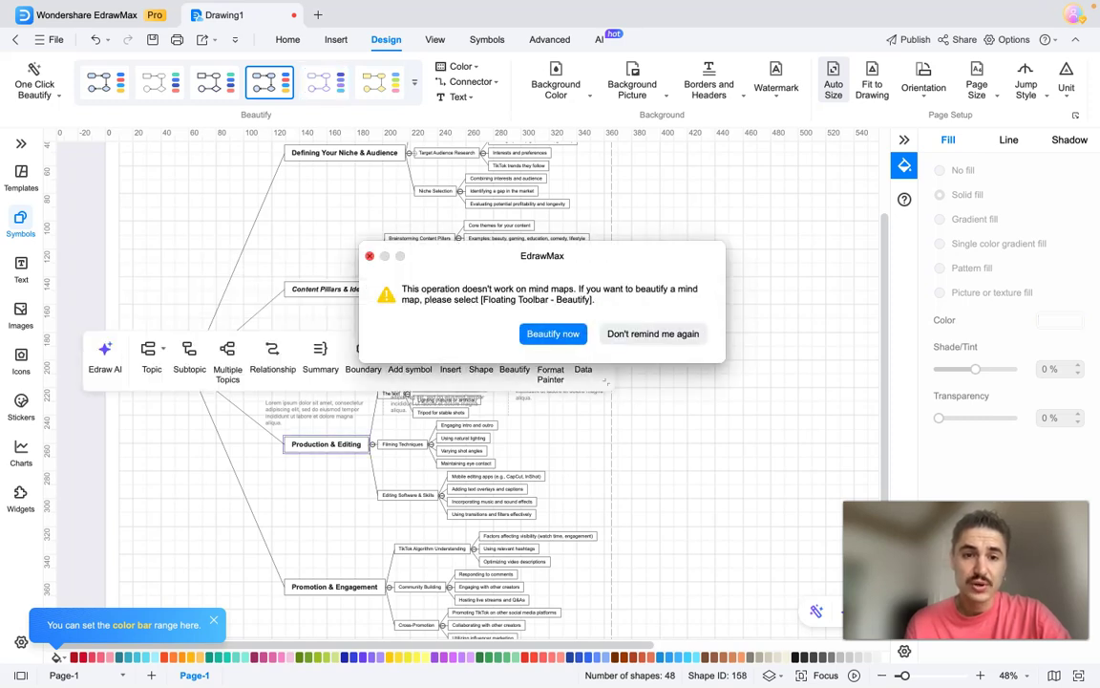
key("Return")
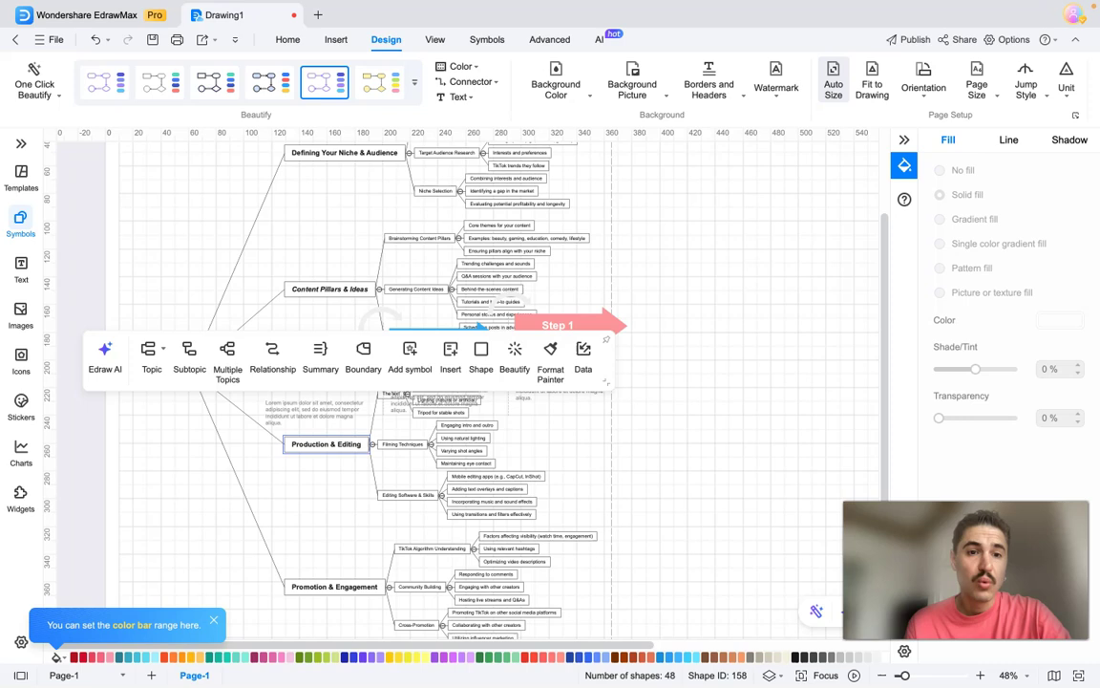
left_click(34, 84)
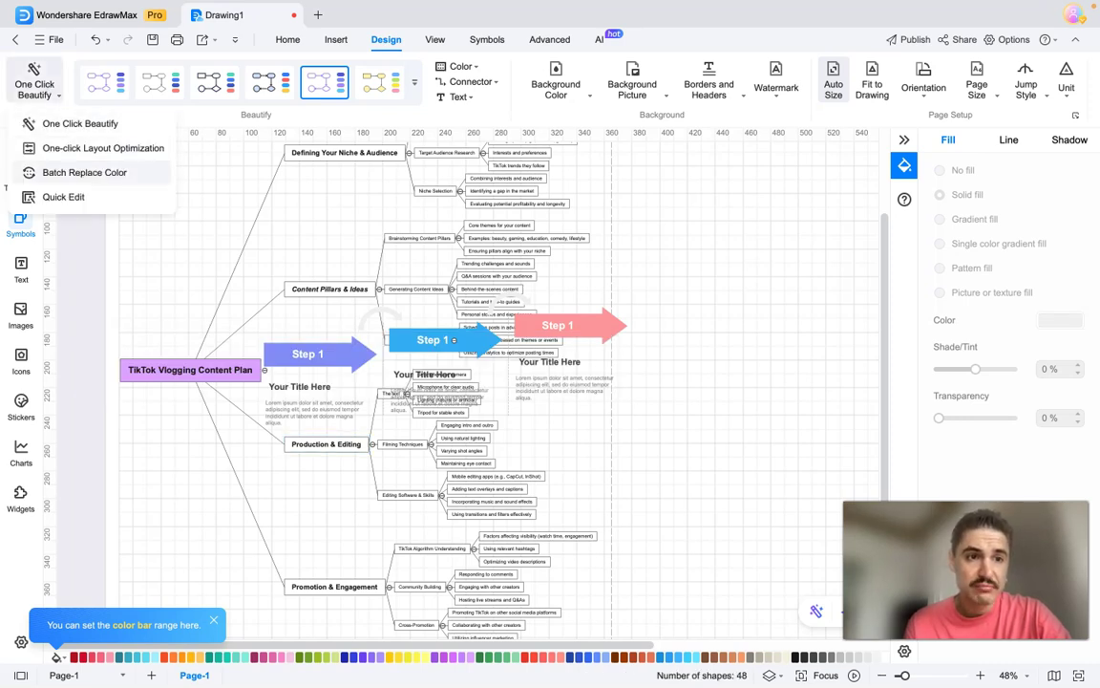
left_click(175, 369)
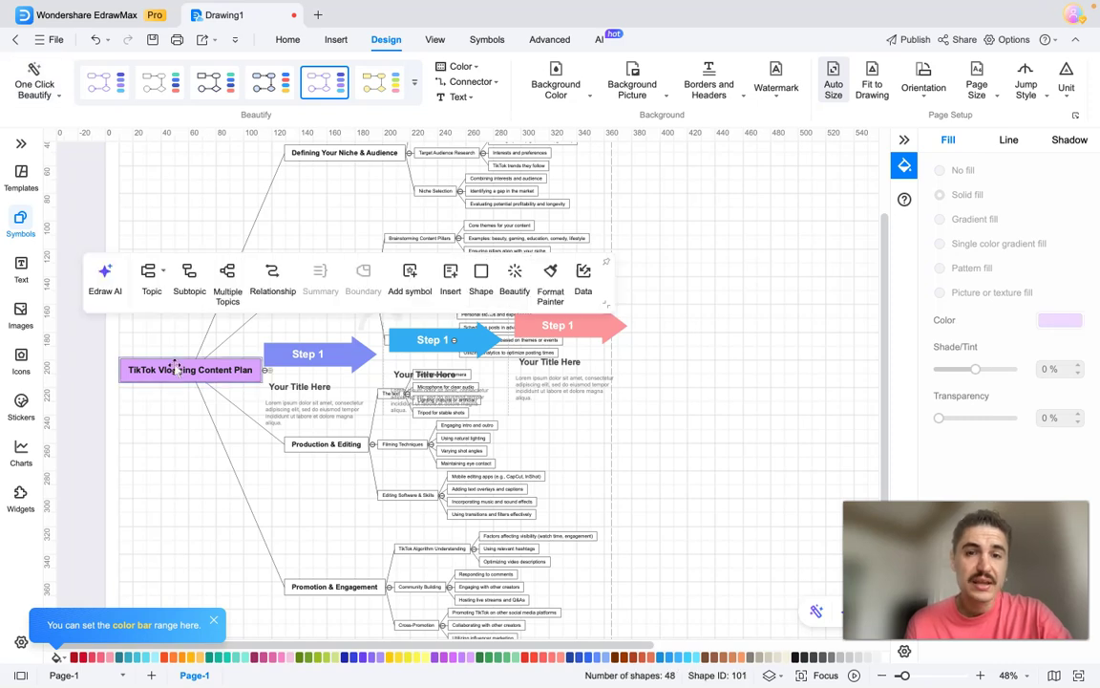